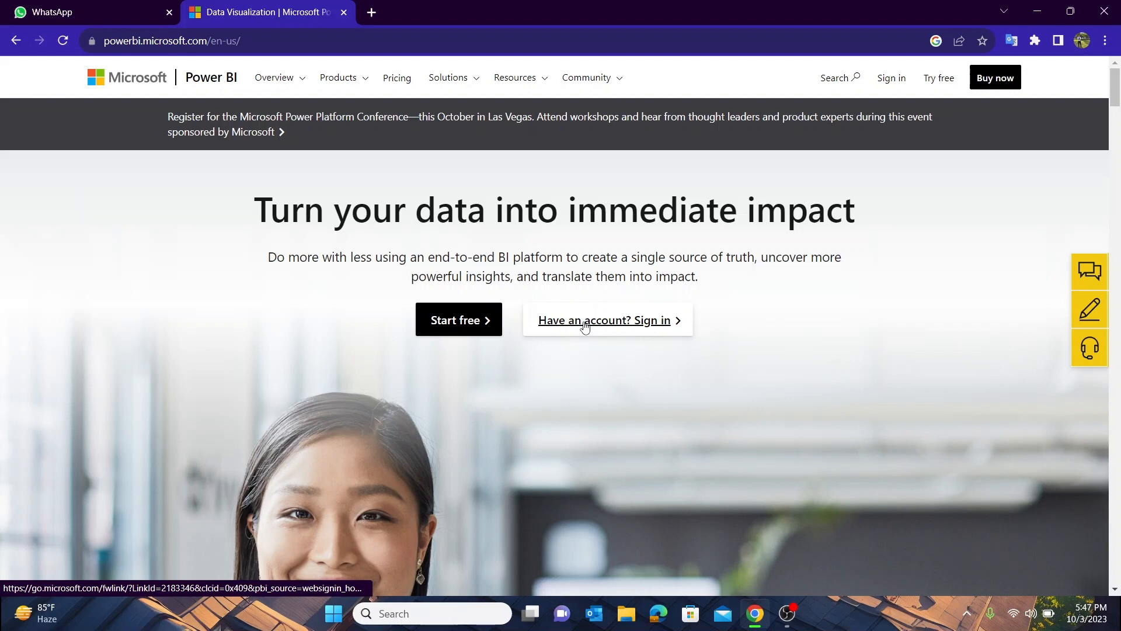
Sign in to the Power BI service from the product website and check the account details
{"action": "left_click", "coordinate": [584, 326]}
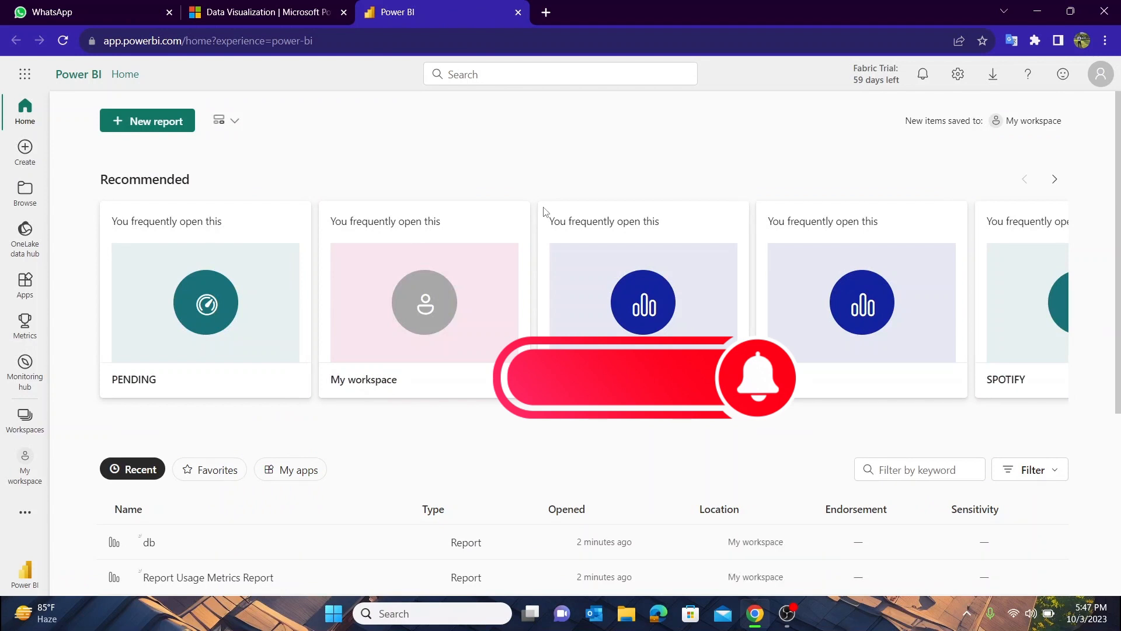
{"action": "left_click", "coordinate": [1104, 80]}
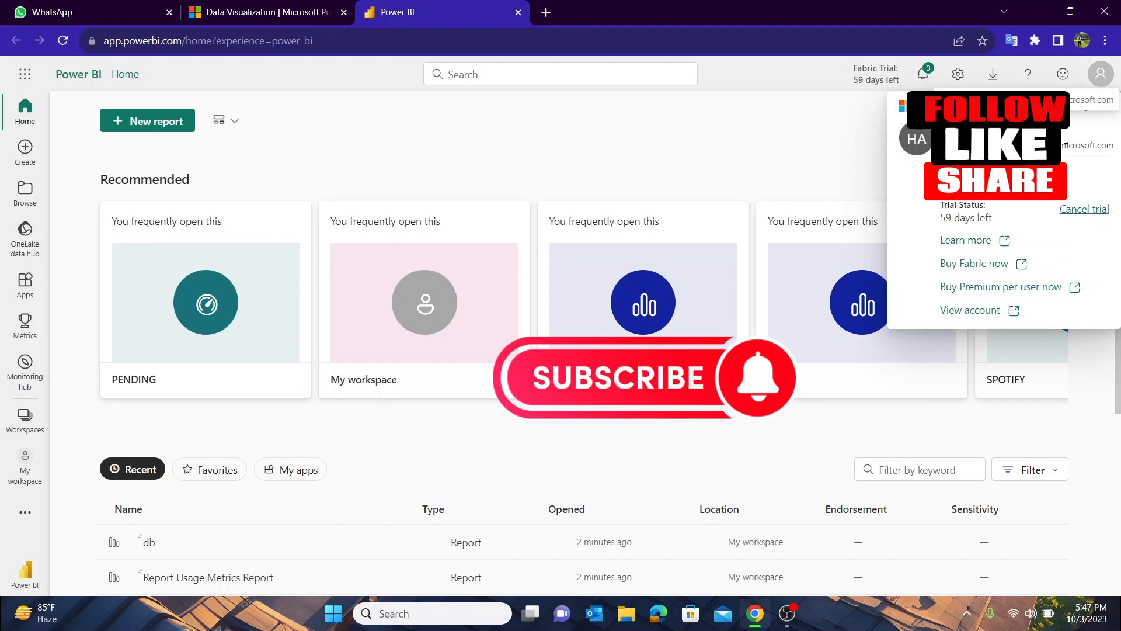
{"action": "left_click", "coordinate": [746, 136]}
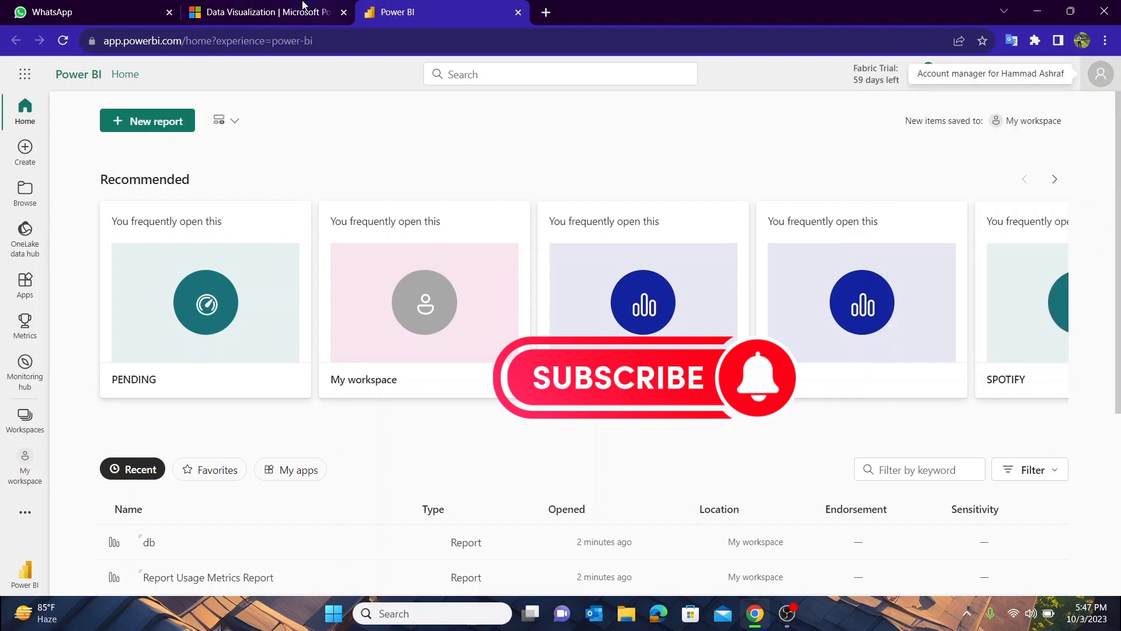
{"action": "left_click", "coordinate": [280, 7]}
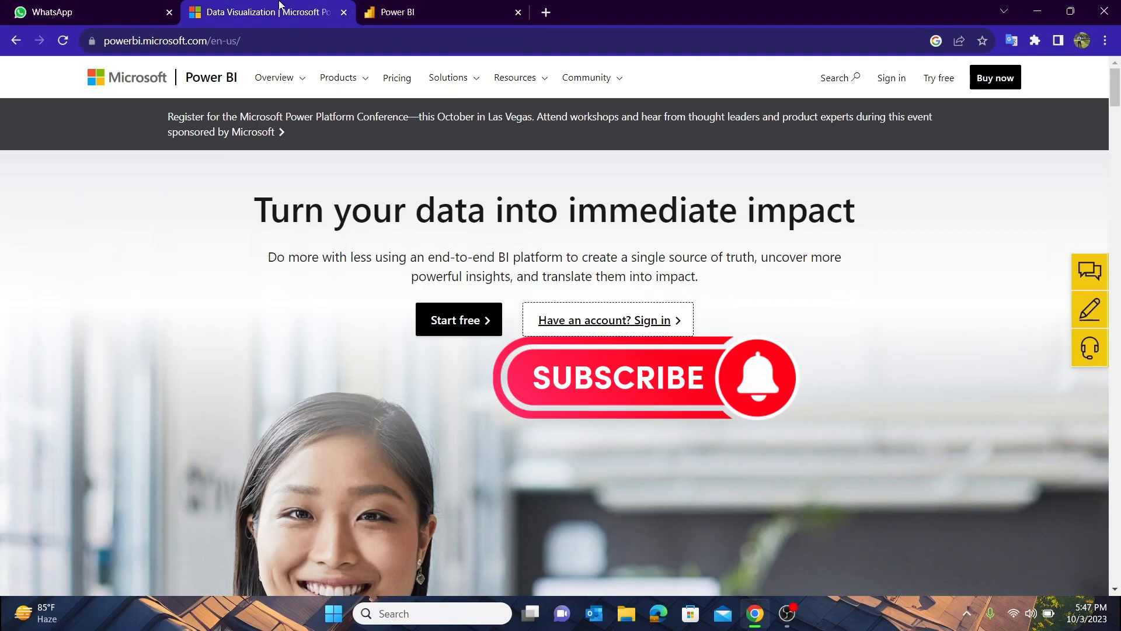
{"action": "left_click", "coordinate": [456, 6]}
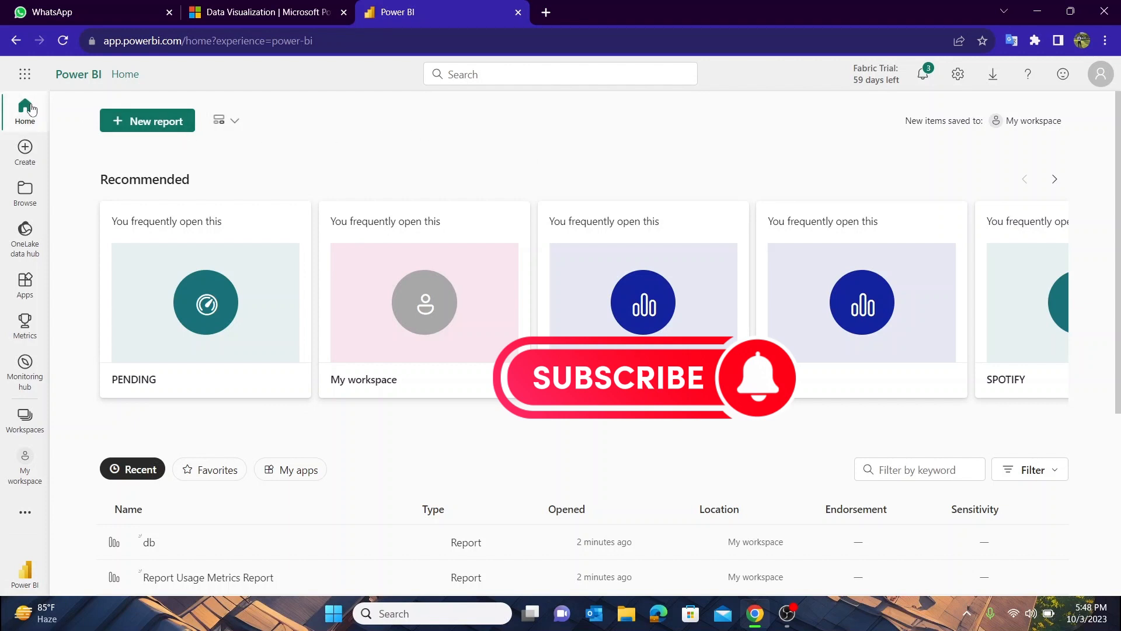
Look through the Create, Browse, OneLake data hub and Apps pages, dismissing the view preference tip
{"action": "left_click", "coordinate": [23, 149]}
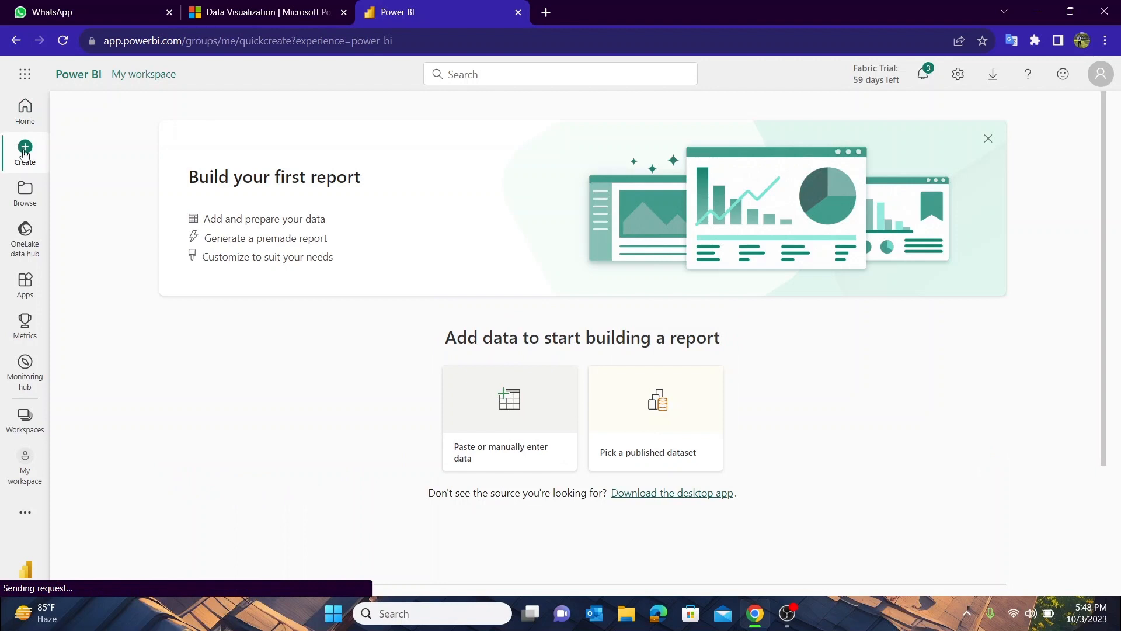
{"action": "left_click", "coordinate": [27, 208]}
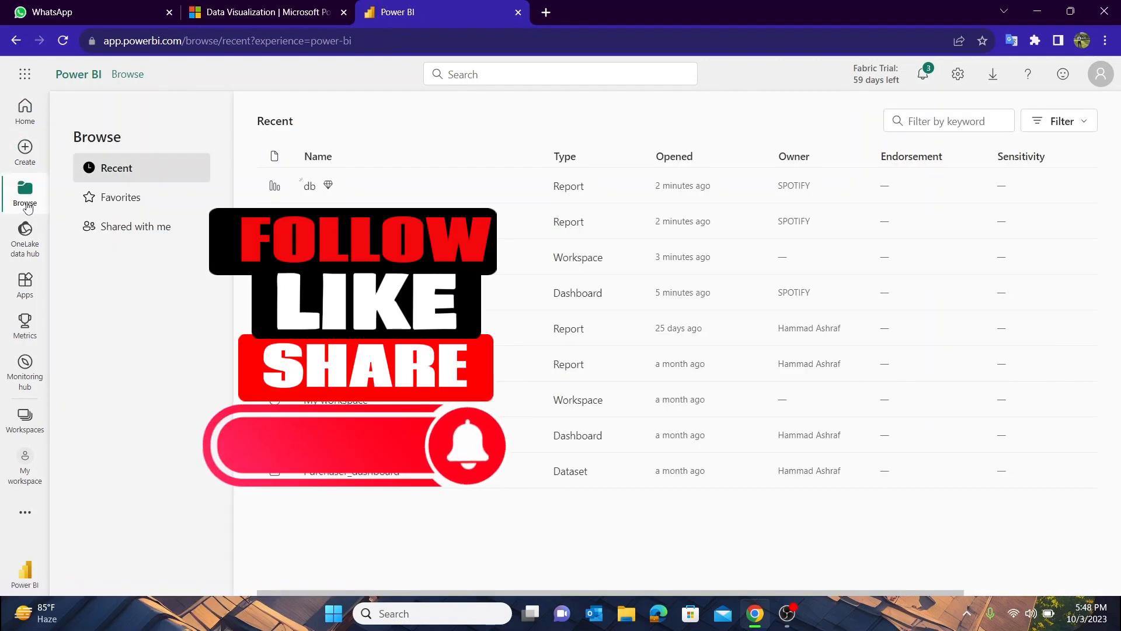
{"action": "left_click", "coordinate": [27, 234]}
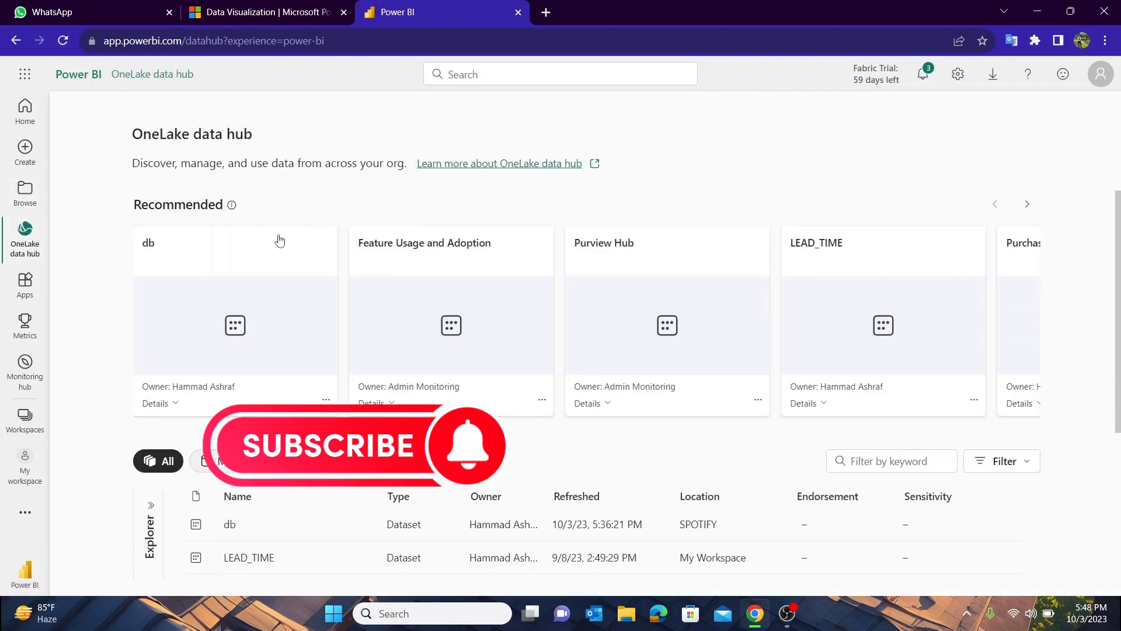
{"action": "left_click", "coordinate": [19, 294]}
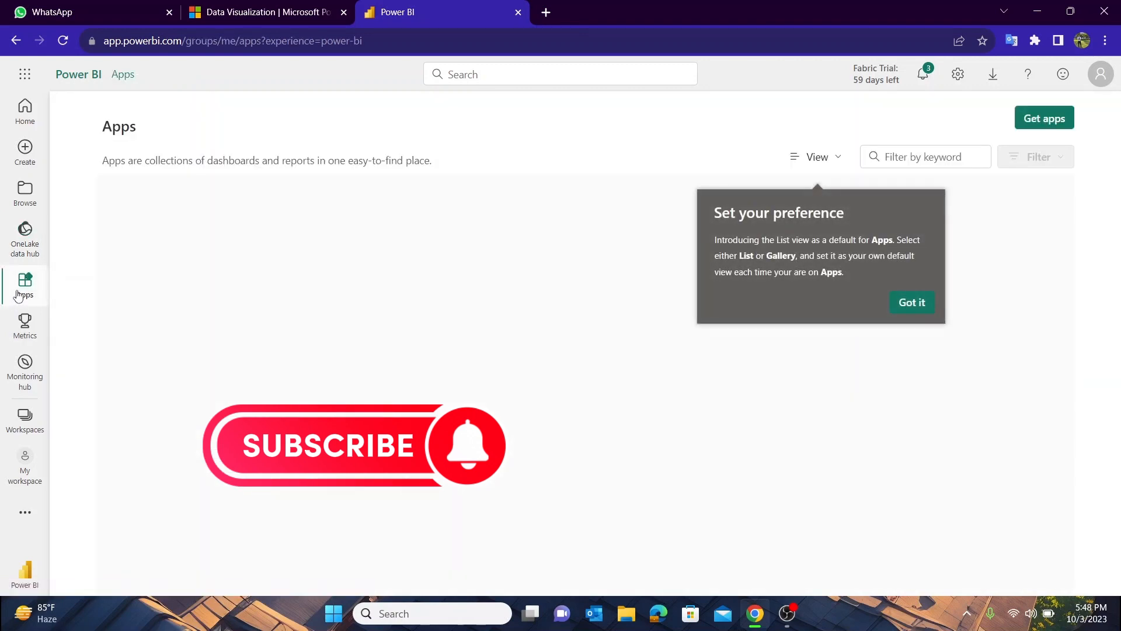
{"action": "left_click", "coordinate": [909, 302]}
Look through the Metrics page with its sample scorecards and the Monitoring hub
{"action": "left_click", "coordinate": [22, 329]}
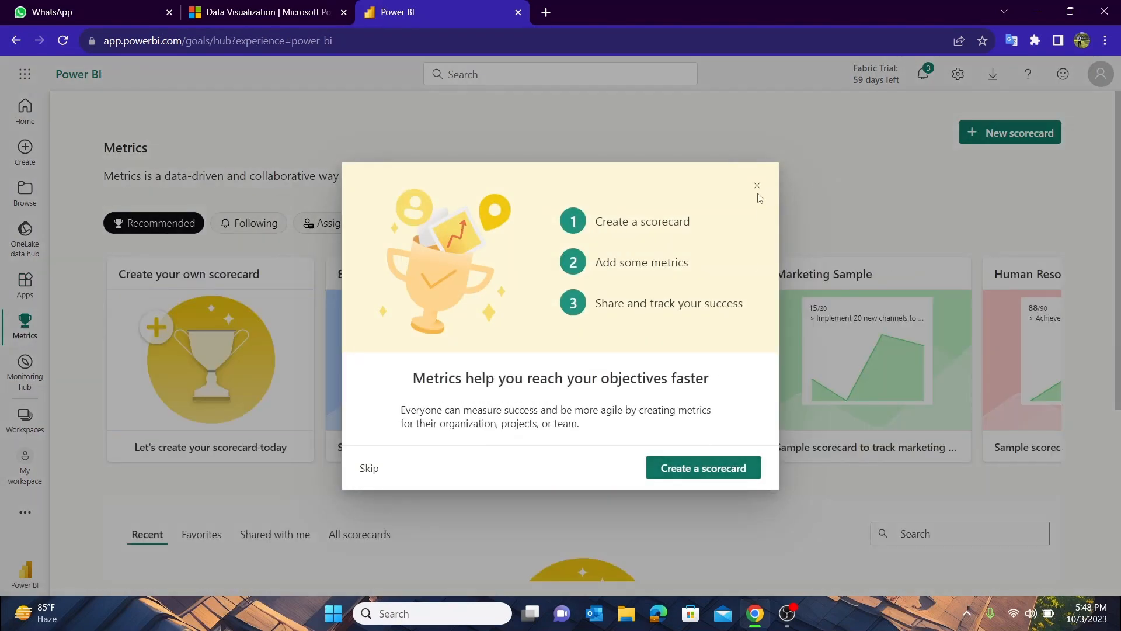
{"action": "left_click", "coordinate": [757, 186]}
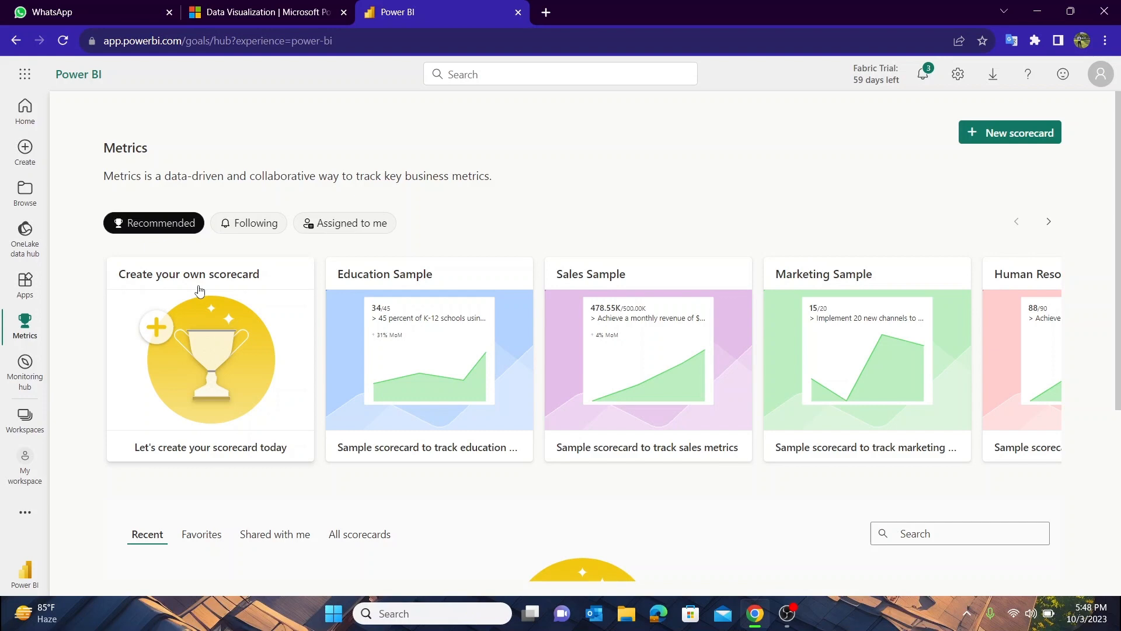
{"action": "scroll", "coordinate": [368, 336], "scroll_direction": "down", "scroll_amount": 2}
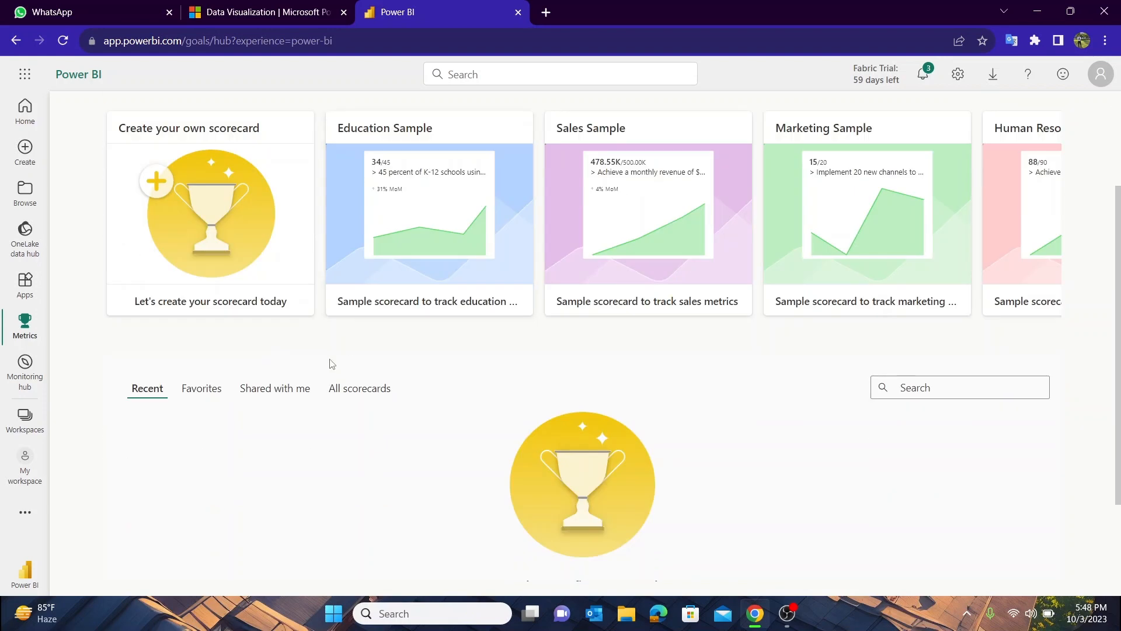
{"action": "scroll", "coordinate": [163, 392], "scroll_direction": "up", "scroll_amount": 2}
{"action": "left_click", "coordinate": [25, 368]}
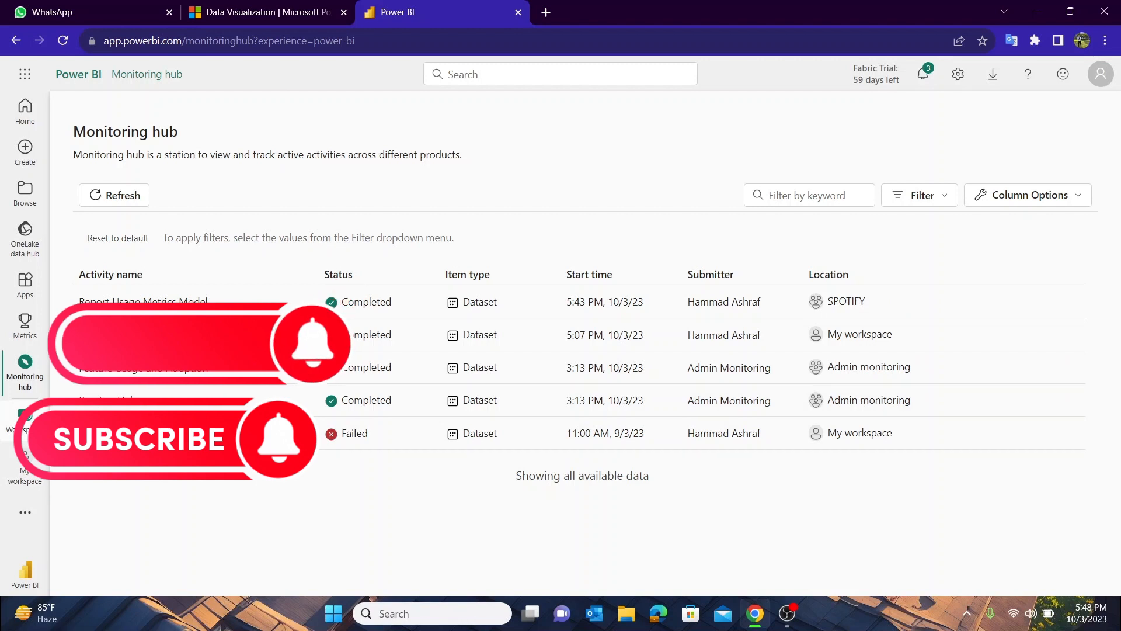
Start creating a new workspace and enter NETFLIX as its name
{"action": "left_click", "coordinate": [26, 420]}
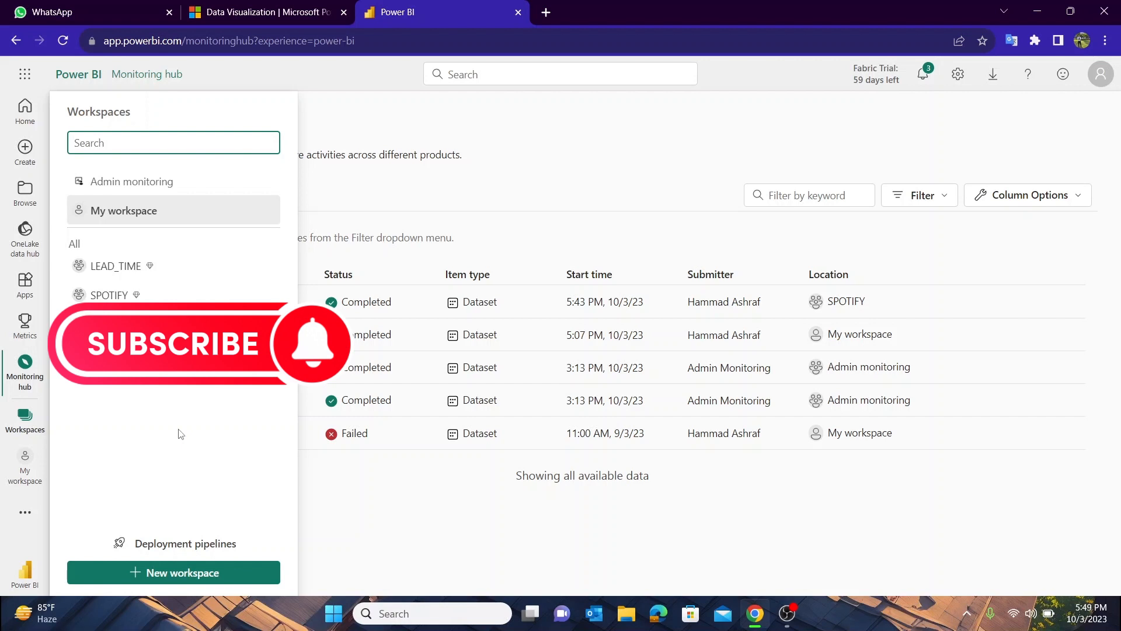
{"action": "left_click", "coordinate": [193, 572]}
{"action": "left_click", "coordinate": [770, 165]}
{"action": "type", "text": "NETFLIX"}
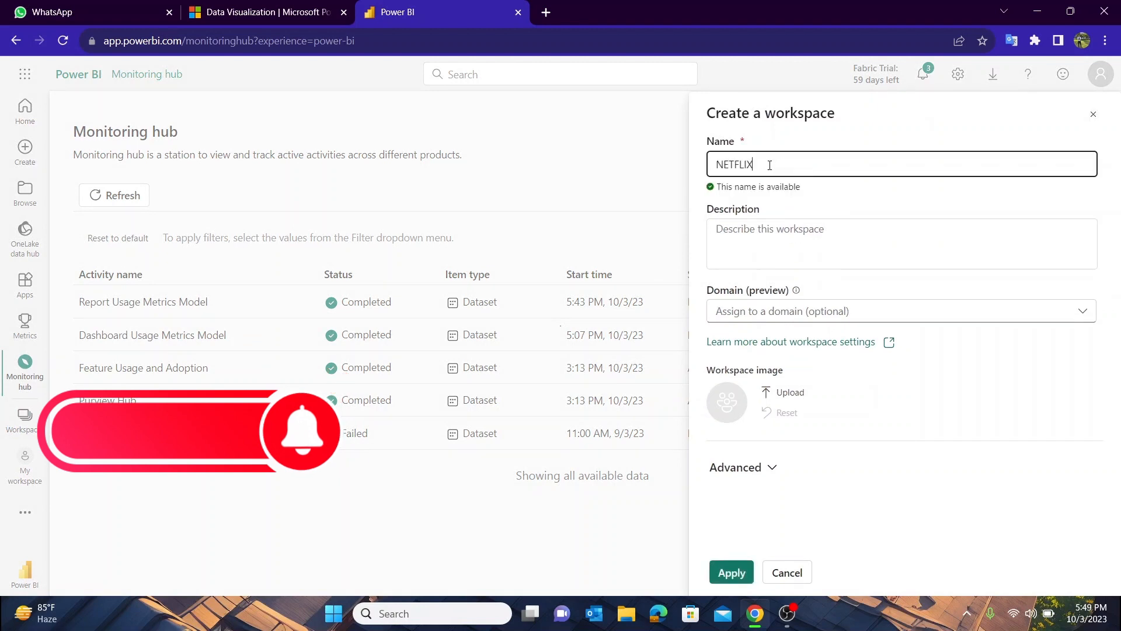
{"action": "key", "text": "Tab"}
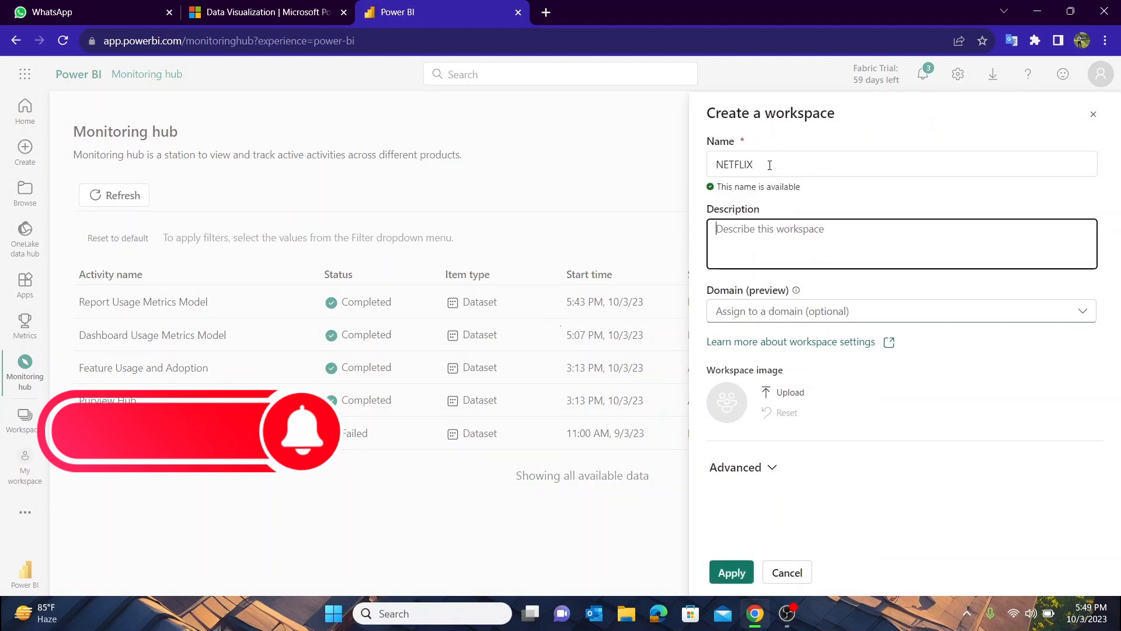
Replace the new workspace's name with YOUTUBE
{"action": "left_click", "coordinate": [770, 166]}
{"action": "double_click", "coordinate": [730, 165]}
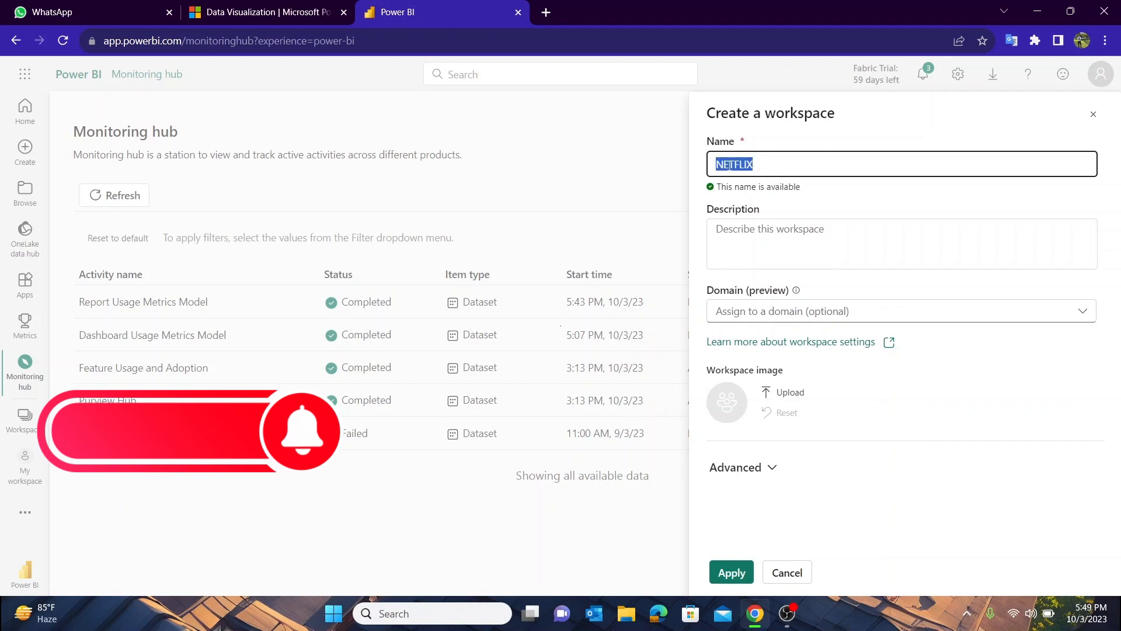
{"action": "type", "text": "YOUTUB"}
{"action": "key", "text": "BackSpace"}
{"action": "key", "text": "BackSpace"}
{"action": "key", "text": "BackSpace"}
{"action": "type", "text": "TUBE"}
Give the workspace the description "THIS IS A YOUTUBE'S WORKSPACE"
{"action": "key", "text": "Tab"}
{"action": "type", "text": "THIS IS A YOUTUBE'S WORKSPACE"}
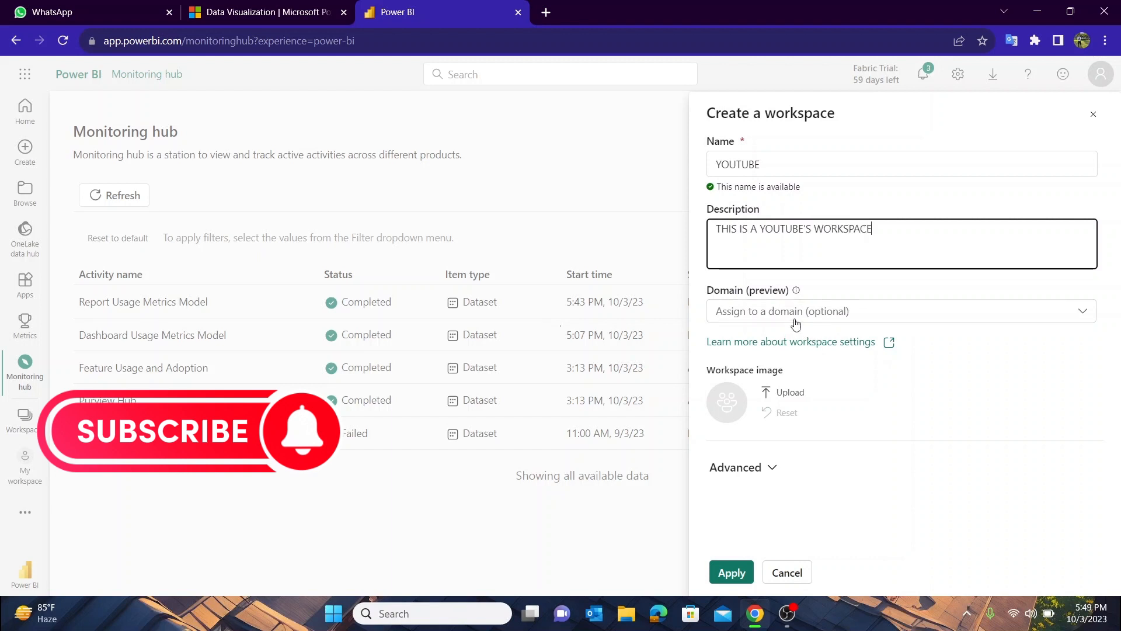
Review the advanced settings and create the workspace with the Trial license mode
{"action": "left_click", "coordinate": [772, 469]}
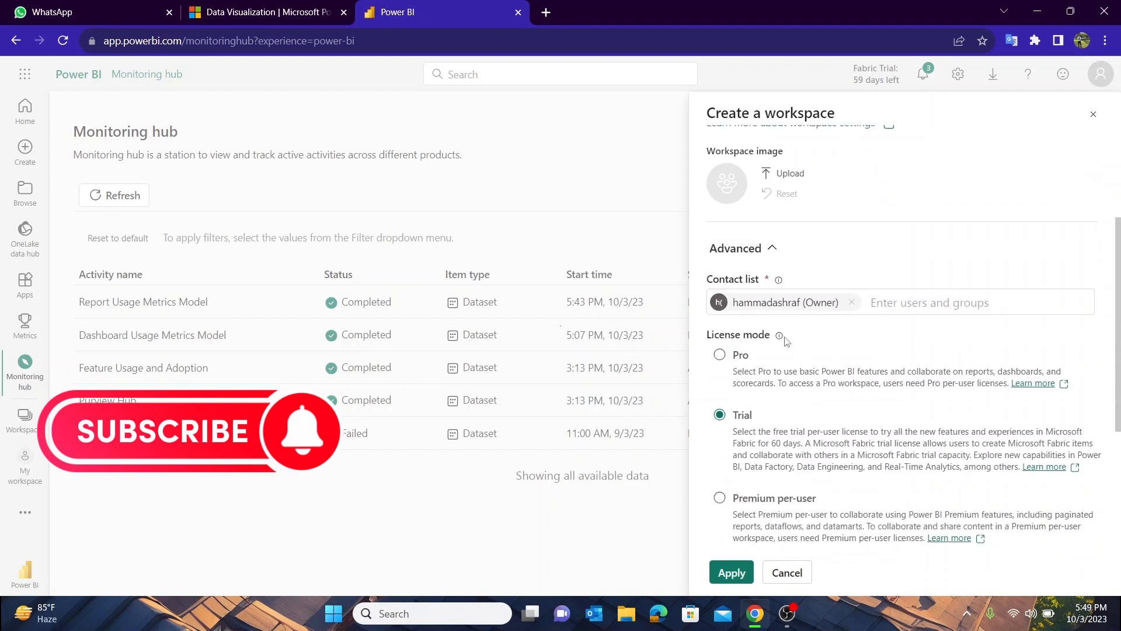
{"action": "left_click", "coordinate": [774, 251]}
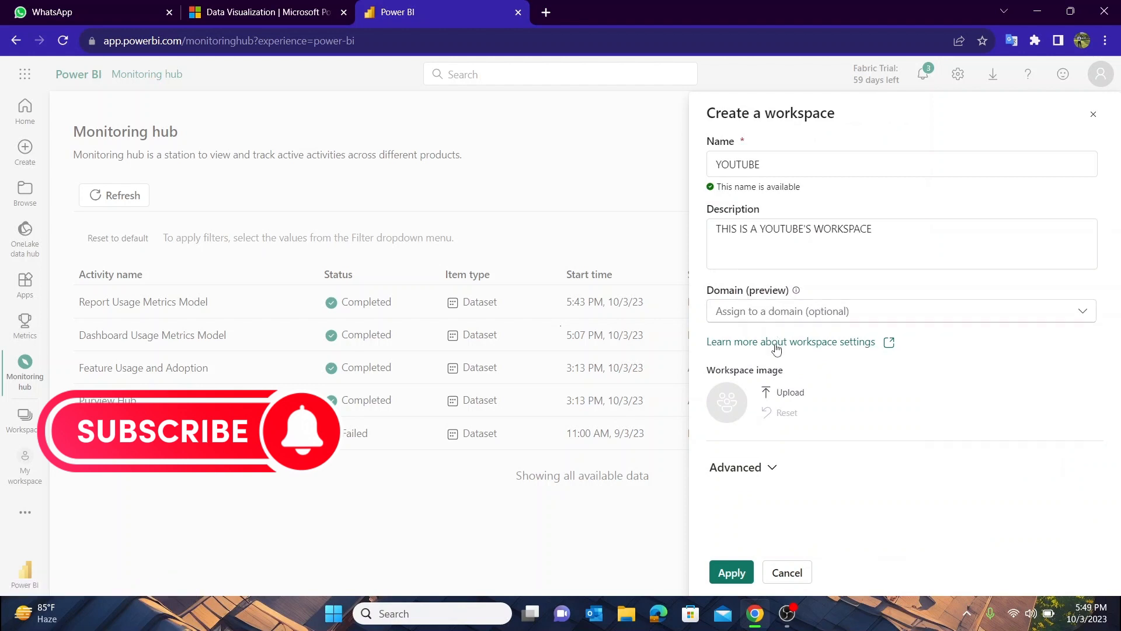
{"action": "left_click", "coordinate": [770, 466]}
{"action": "scroll", "coordinate": [773, 303], "scroll_direction": "down", "scroll_amount": 10}
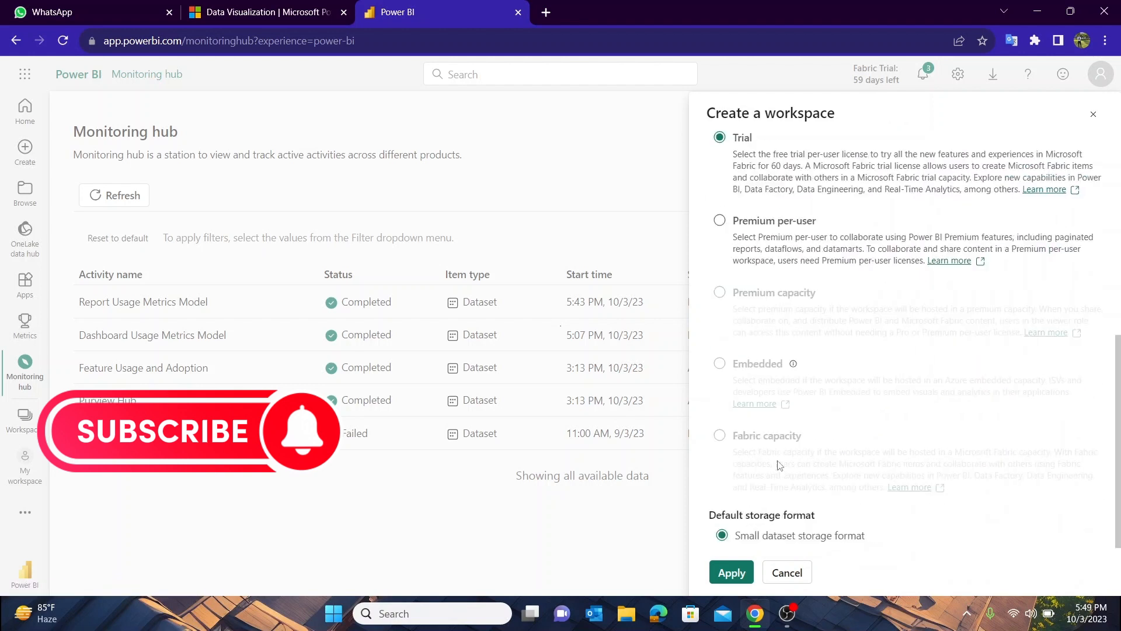
{"action": "scroll", "coordinate": [771, 303], "scroll_direction": "up", "scroll_amount": 1}
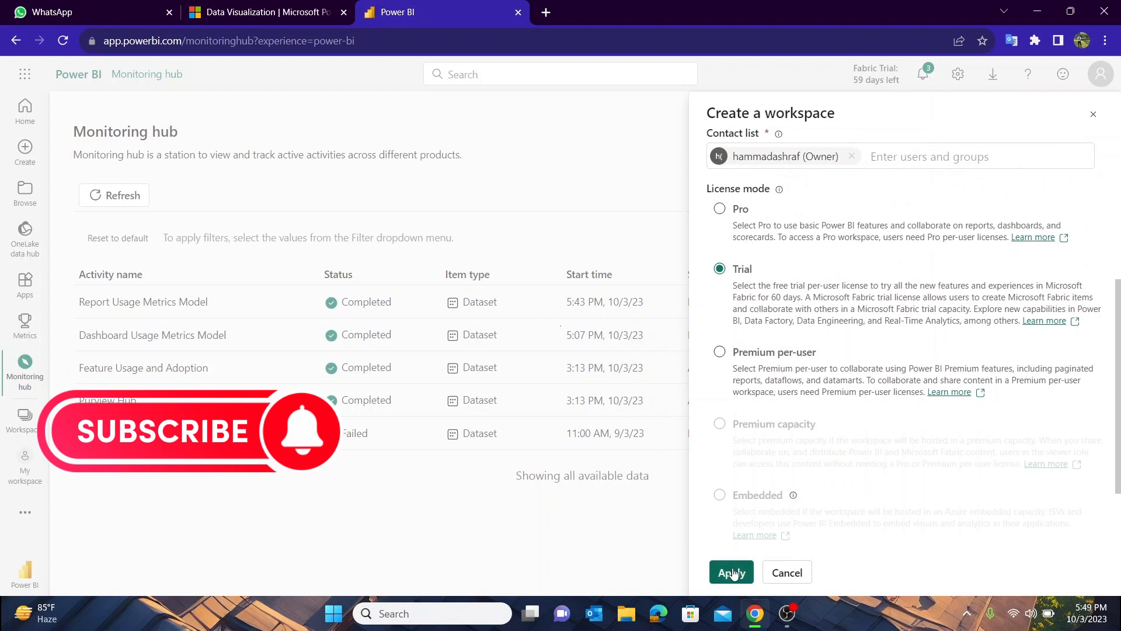
{"action": "left_click", "coordinate": [732, 572]}
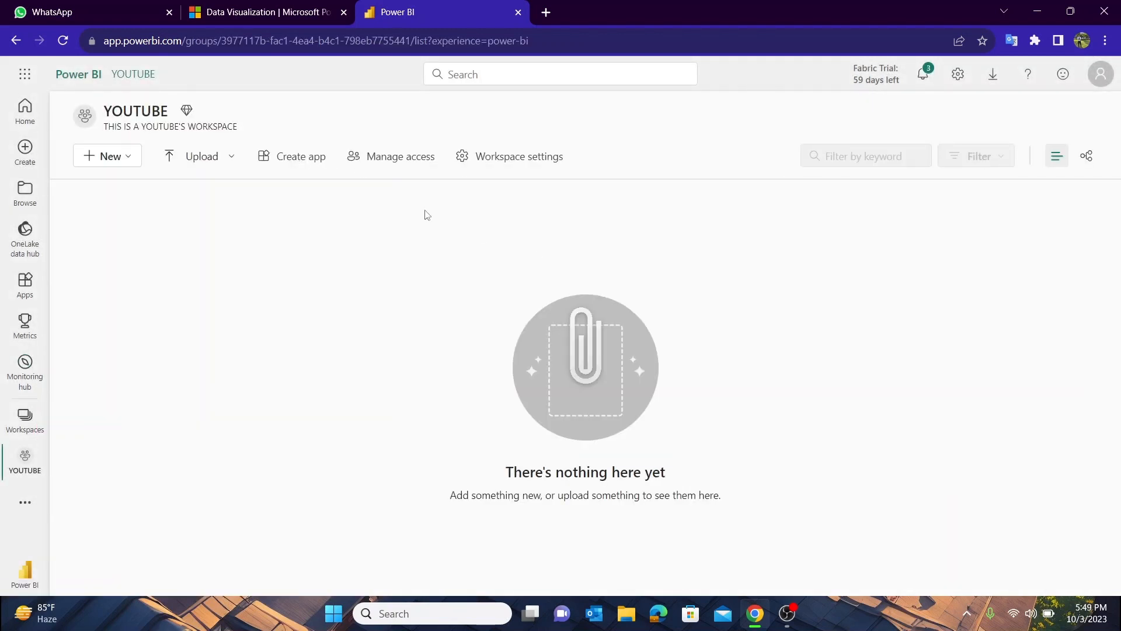
Look at the upload sources offered for the YOUTUBE workspace
{"action": "left_click", "coordinate": [209, 159]}
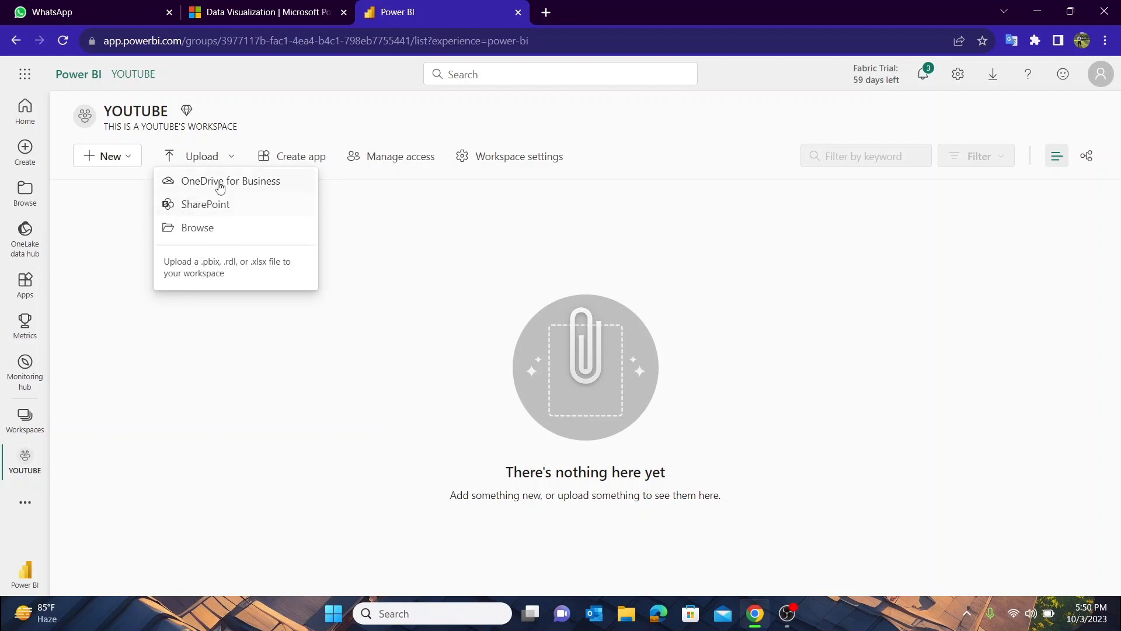
{"action": "left_click", "coordinate": [408, 299]}
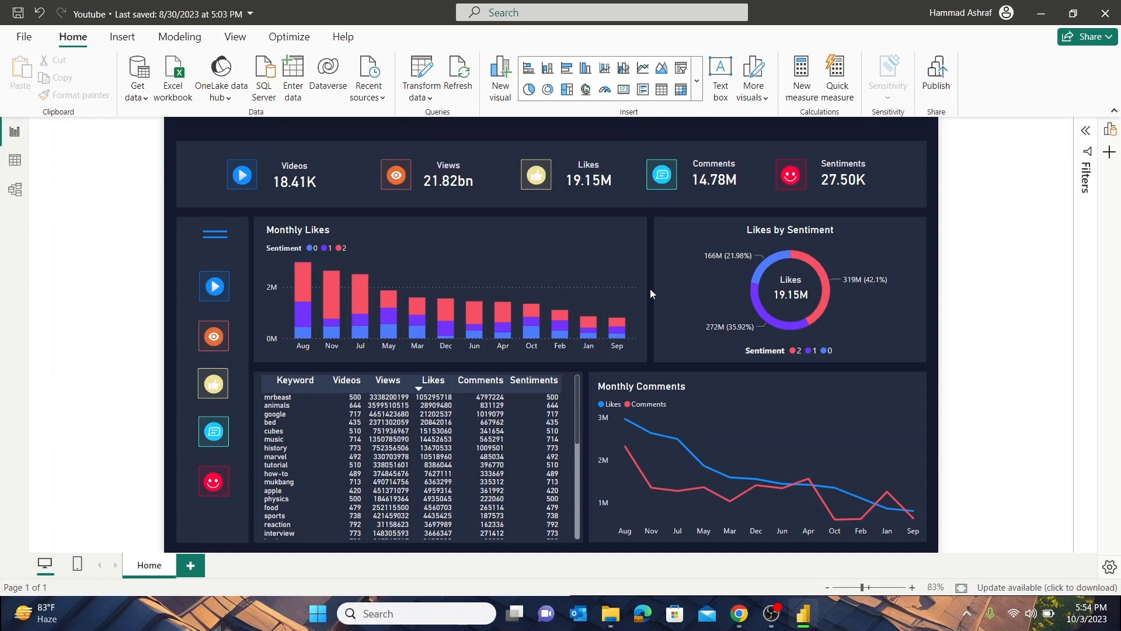
In Power BI Desktop, save the Youtube report and publish it to the YOUTUBE workspace
{"action": "left_click", "coordinate": [935, 88]}
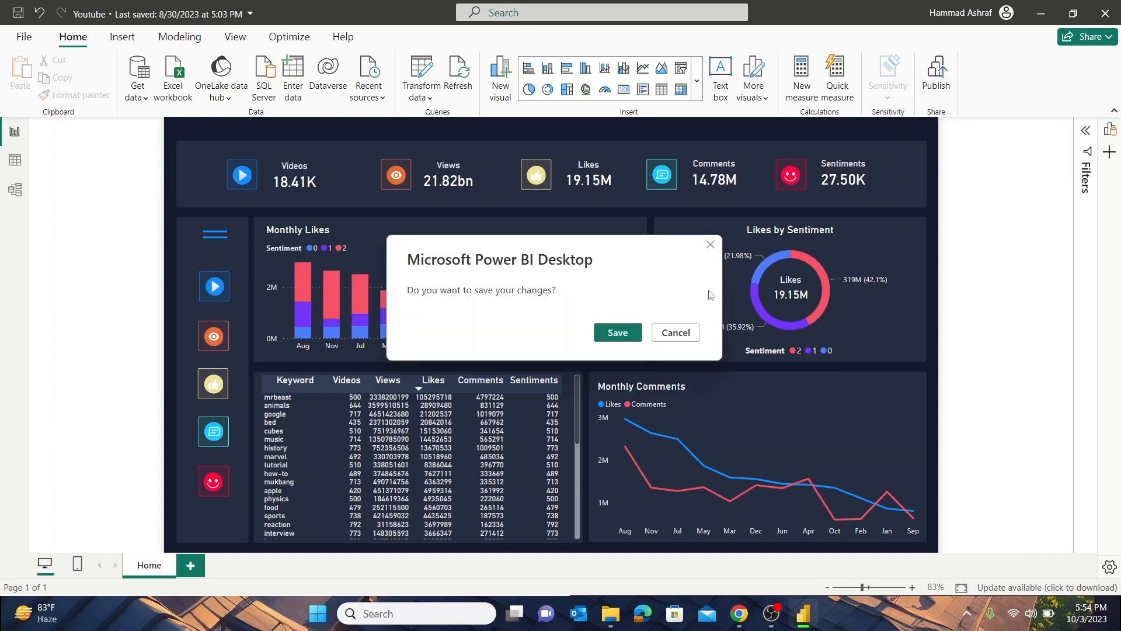
{"action": "left_click", "coordinate": [630, 334]}
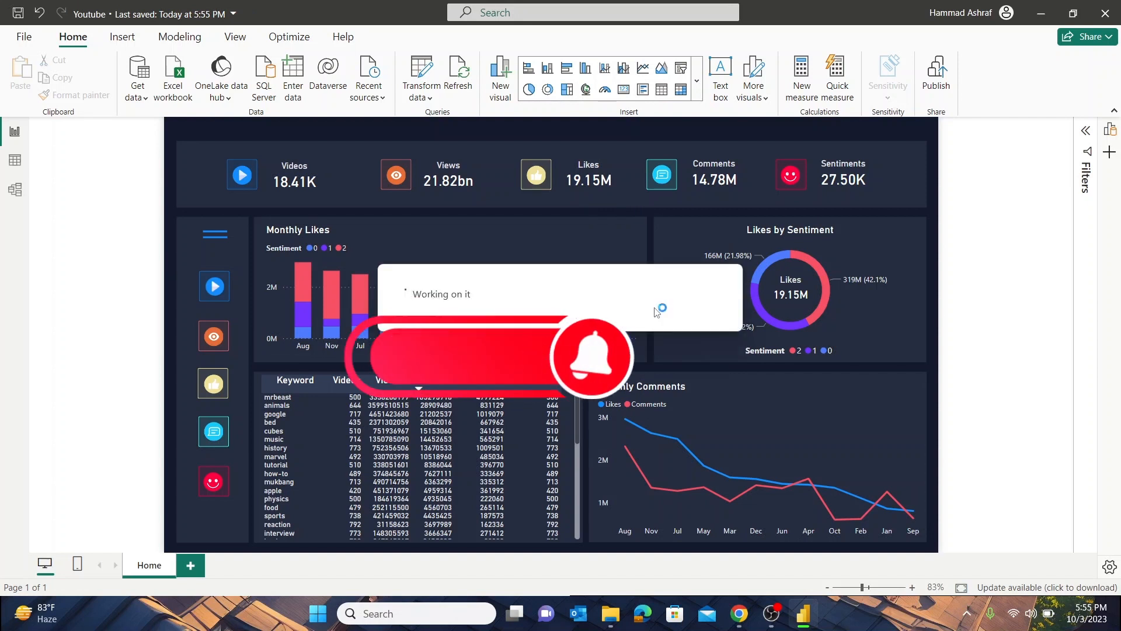
{"action": "scroll", "coordinate": [491, 275], "scroll_direction": "down", "scroll_amount": 1}
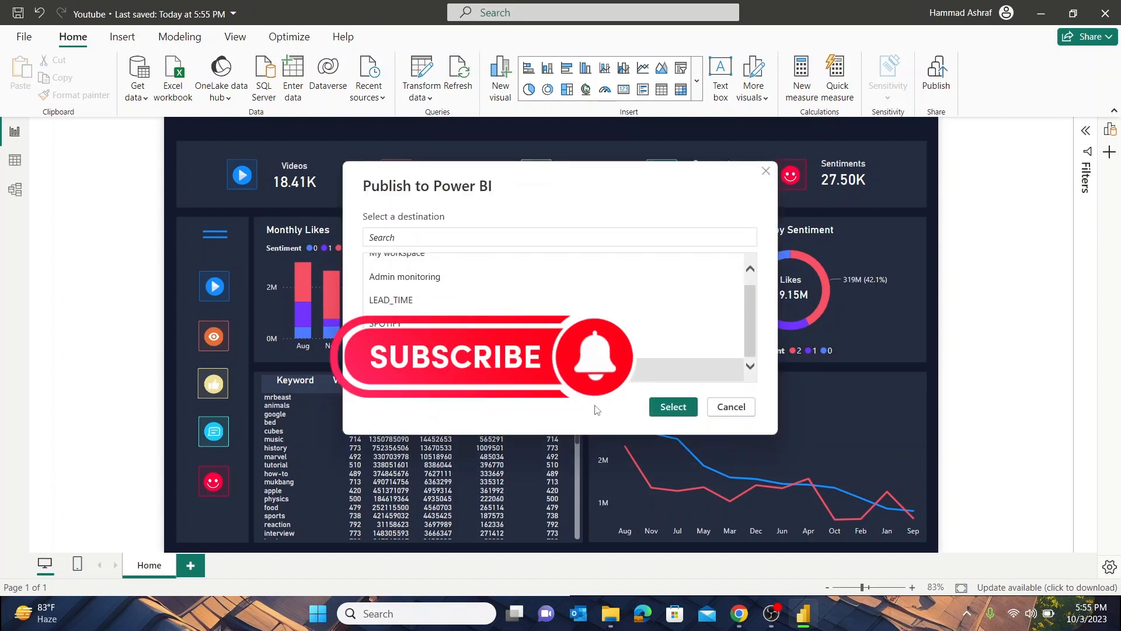
{"action": "left_click", "coordinate": [680, 405]}
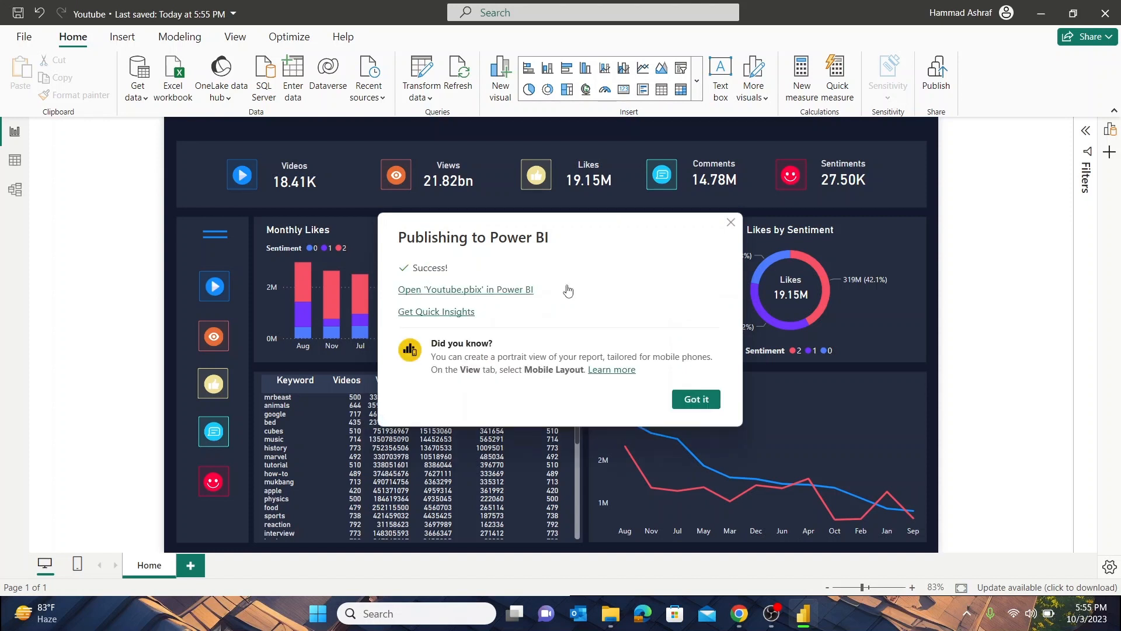
Open the published Youtube.pbix report in the Power BI service in Chrome and close the older Power BI page
{"action": "left_click", "coordinate": [461, 297]}
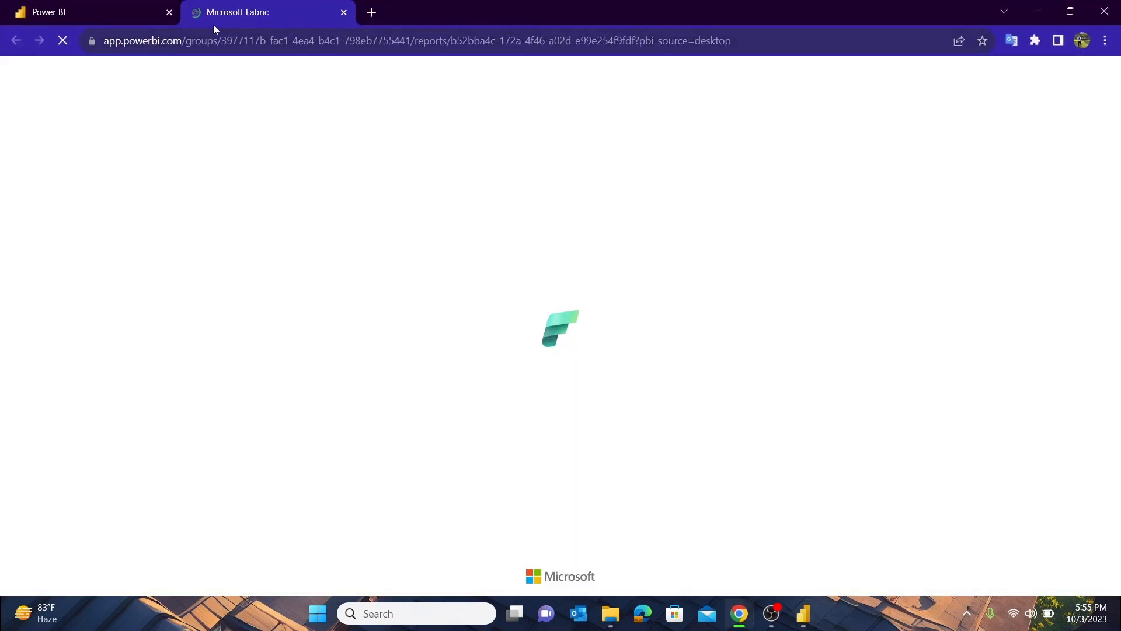
{"action": "left_click", "coordinate": [169, 11]}
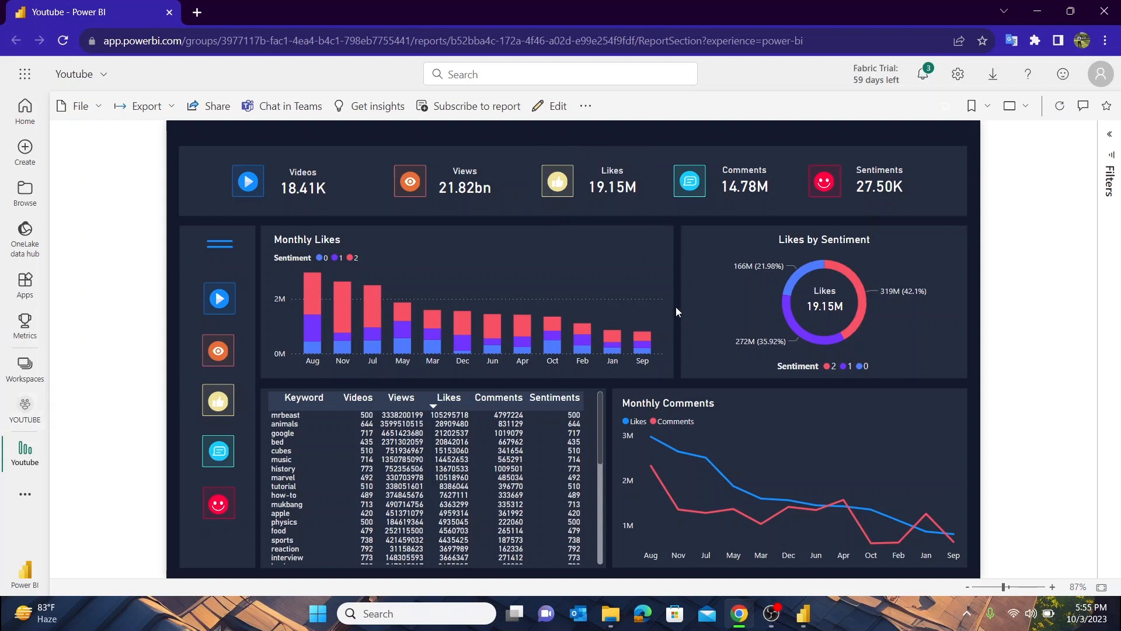
Examine the Youtube report's permissions page and return to the report
{"action": "left_click", "coordinate": [87, 106]}
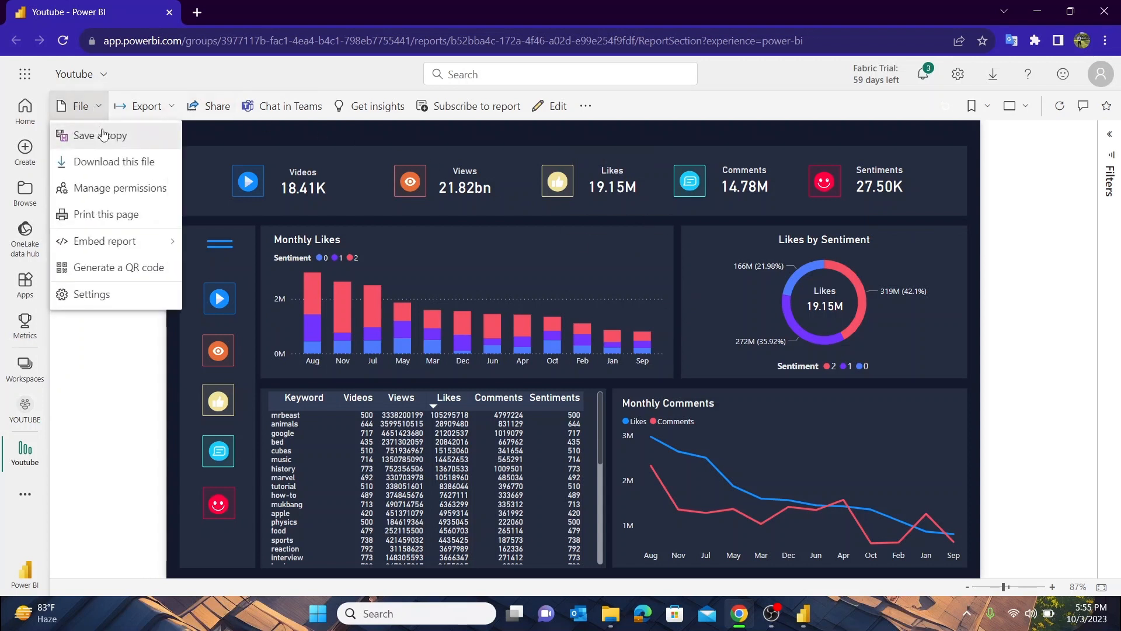
{"action": "left_click", "coordinate": [113, 200]}
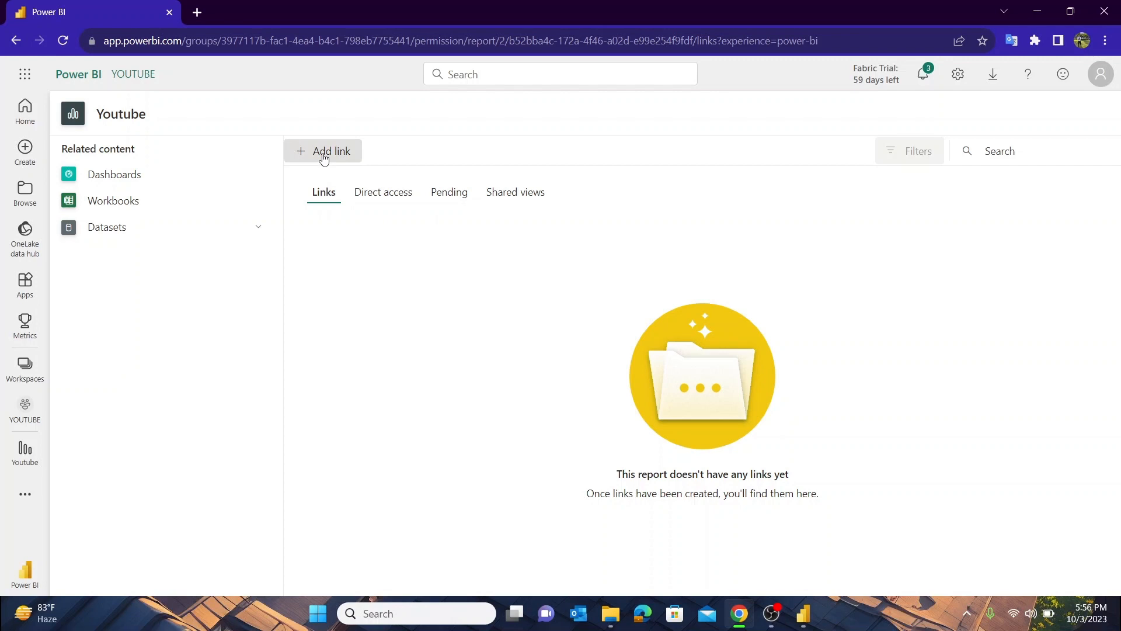
{"action": "left_click", "coordinate": [17, 42]}
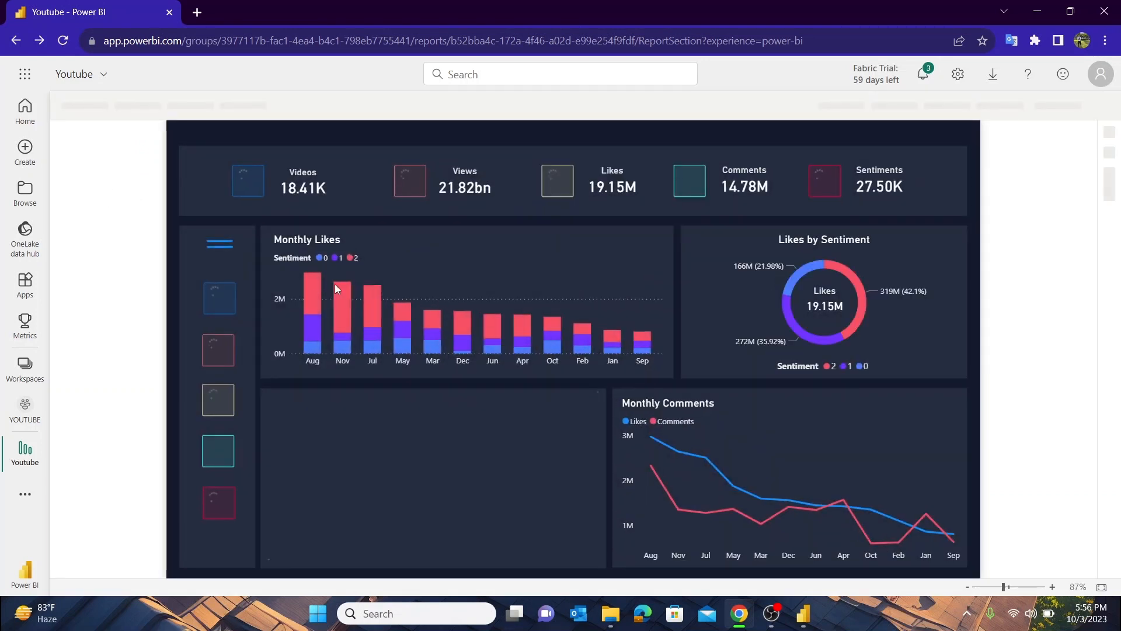
Look through the Youtube report's file and export options and its link-sharing dialog
{"action": "left_click", "coordinate": [95, 109]}
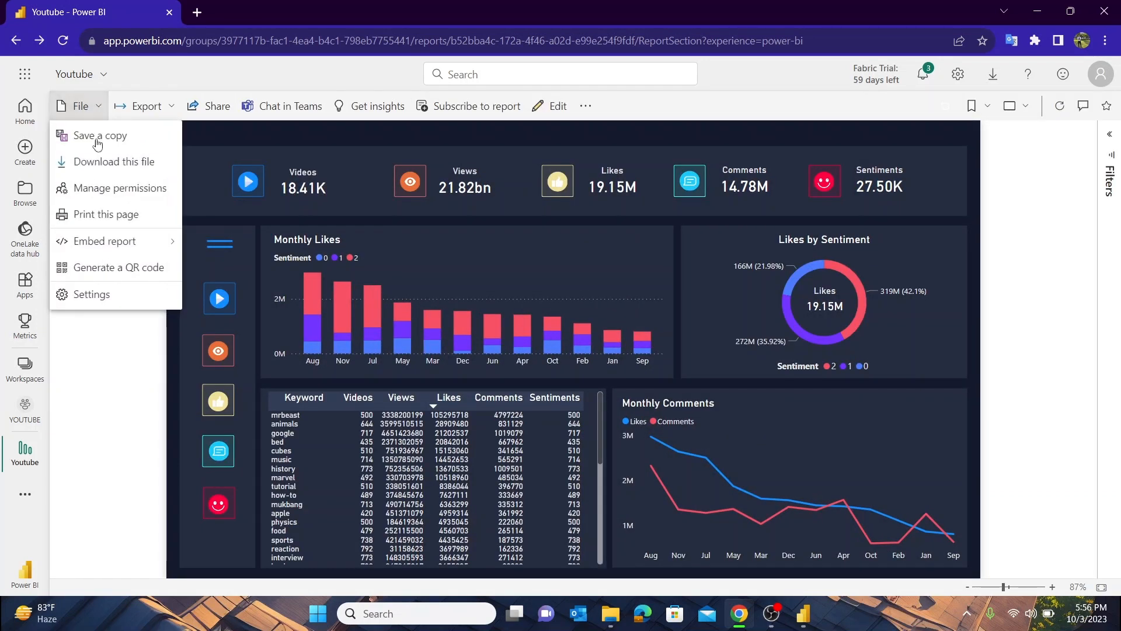
{"action": "mouse_move", "coordinate": [129, 253]}
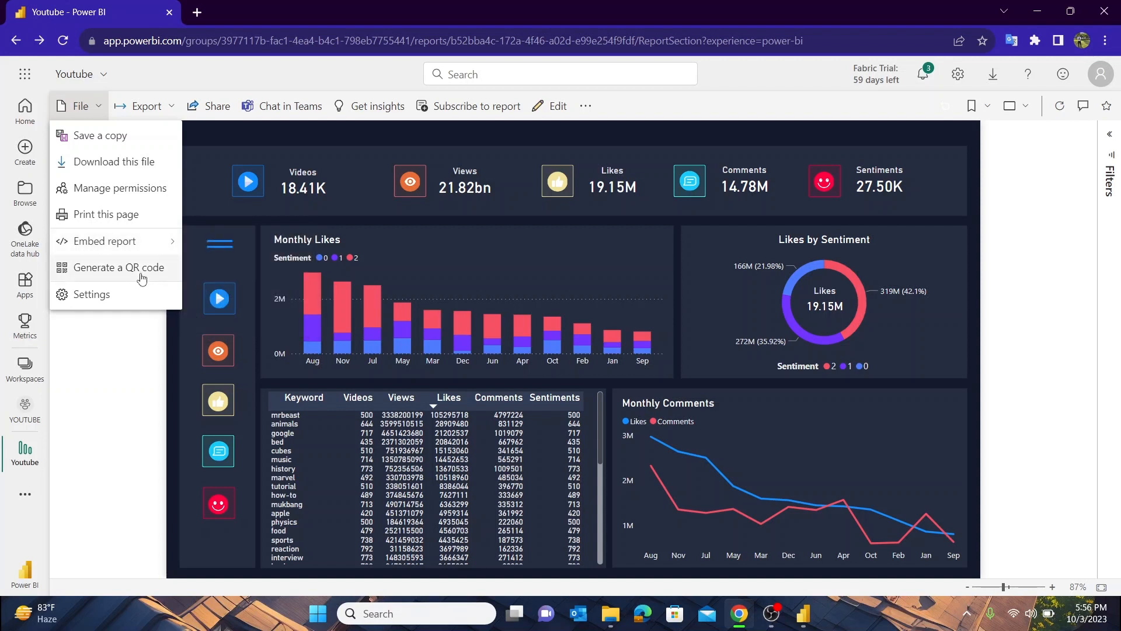
{"action": "left_click", "coordinate": [167, 113]}
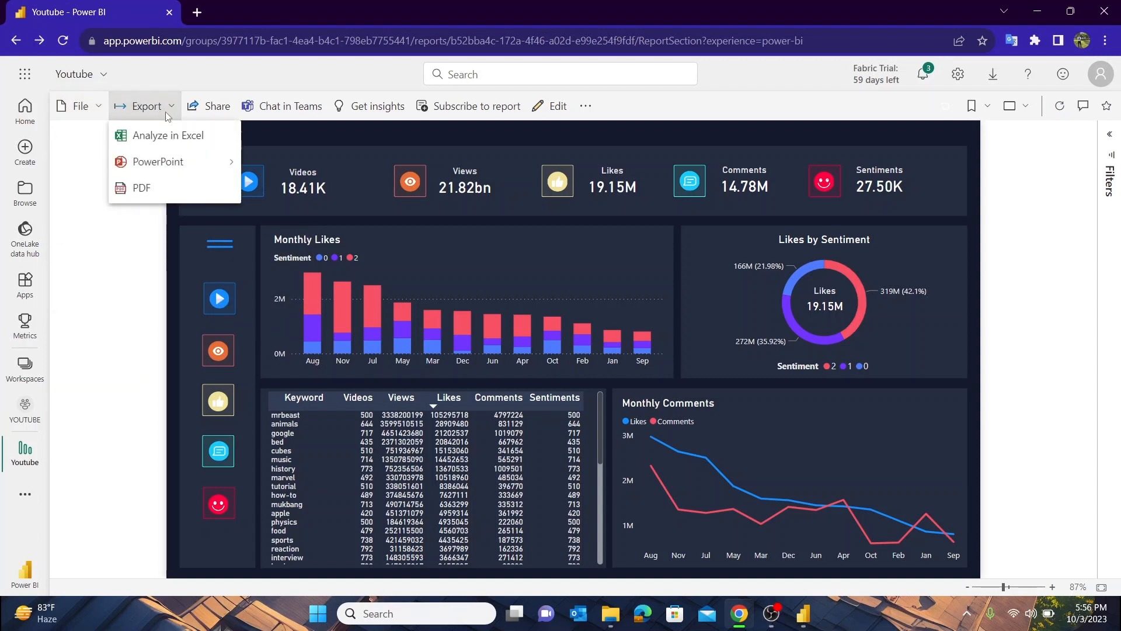
{"action": "mouse_move", "coordinate": [168, 161]}
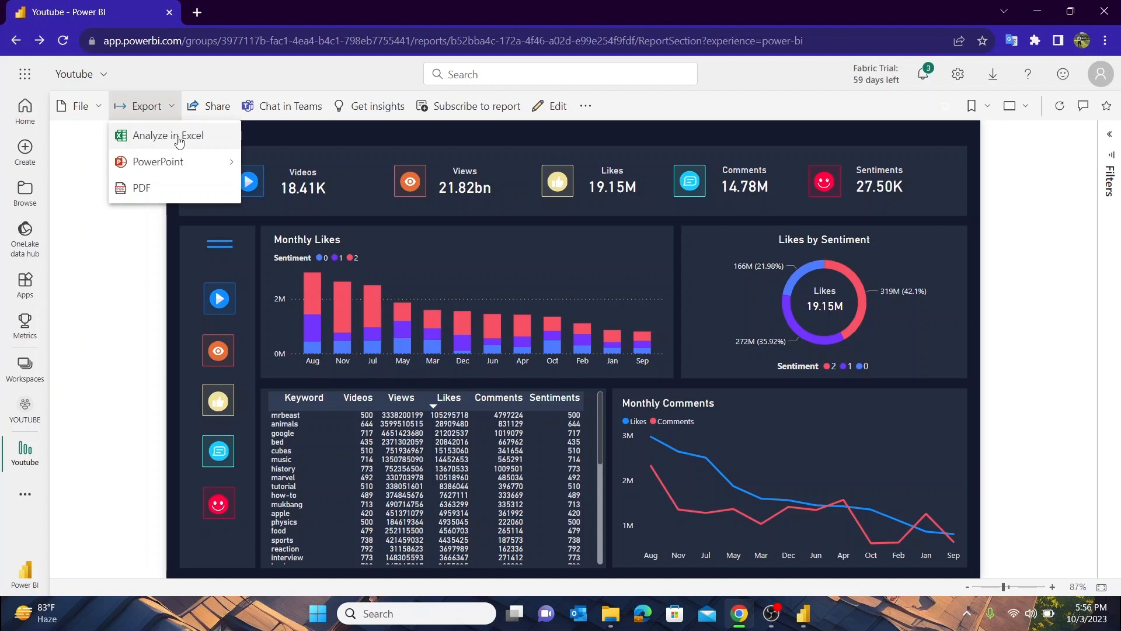
{"action": "left_click", "coordinate": [214, 108]}
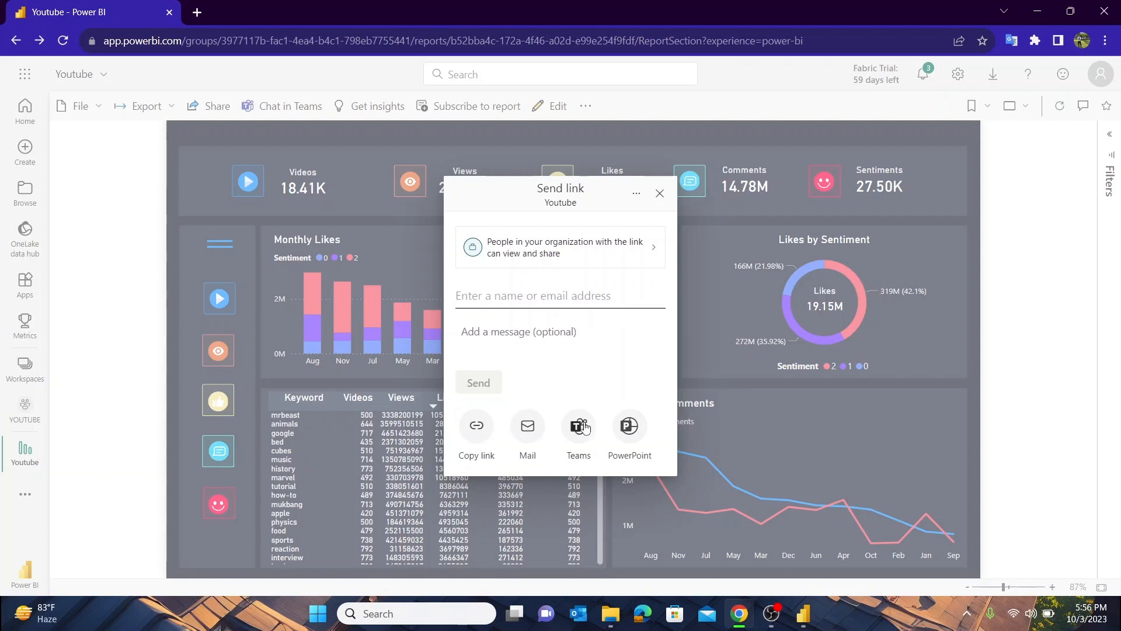
{"action": "left_click", "coordinate": [659, 196]}
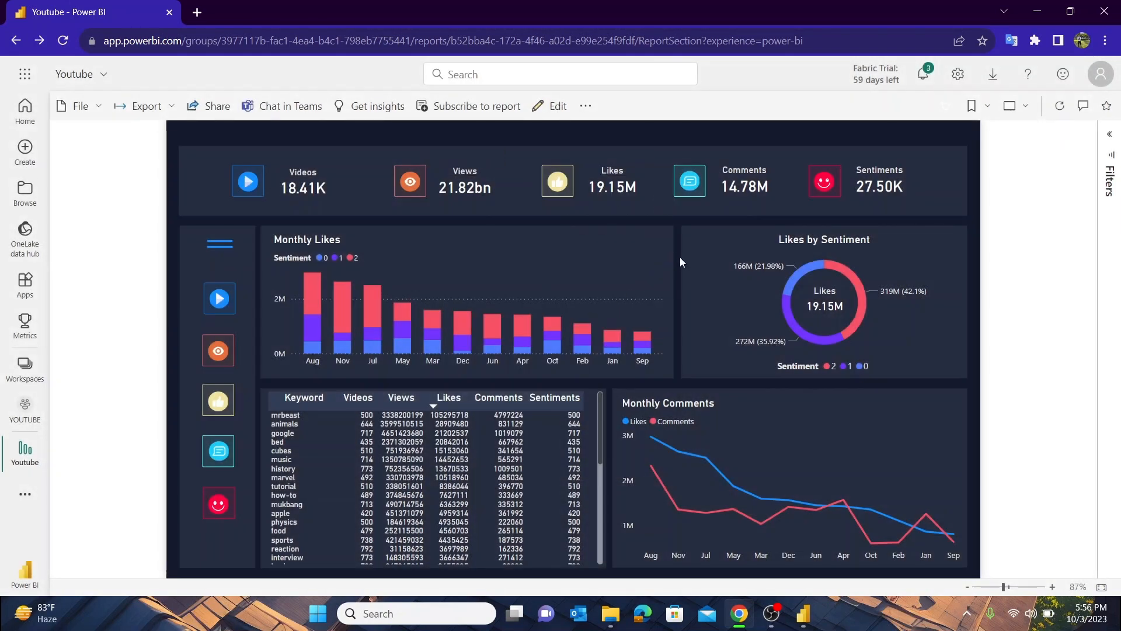
View the Youtube report's insights, and look at its editing view before returning to reading view
{"action": "left_click", "coordinate": [365, 110]}
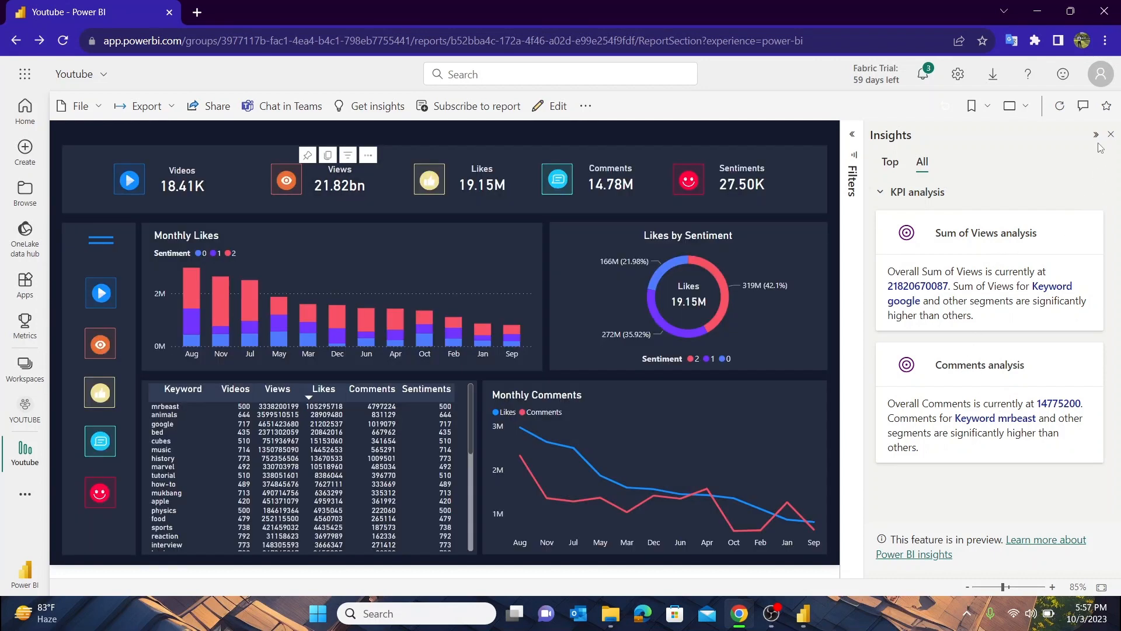
{"action": "left_click", "coordinate": [1110, 135]}
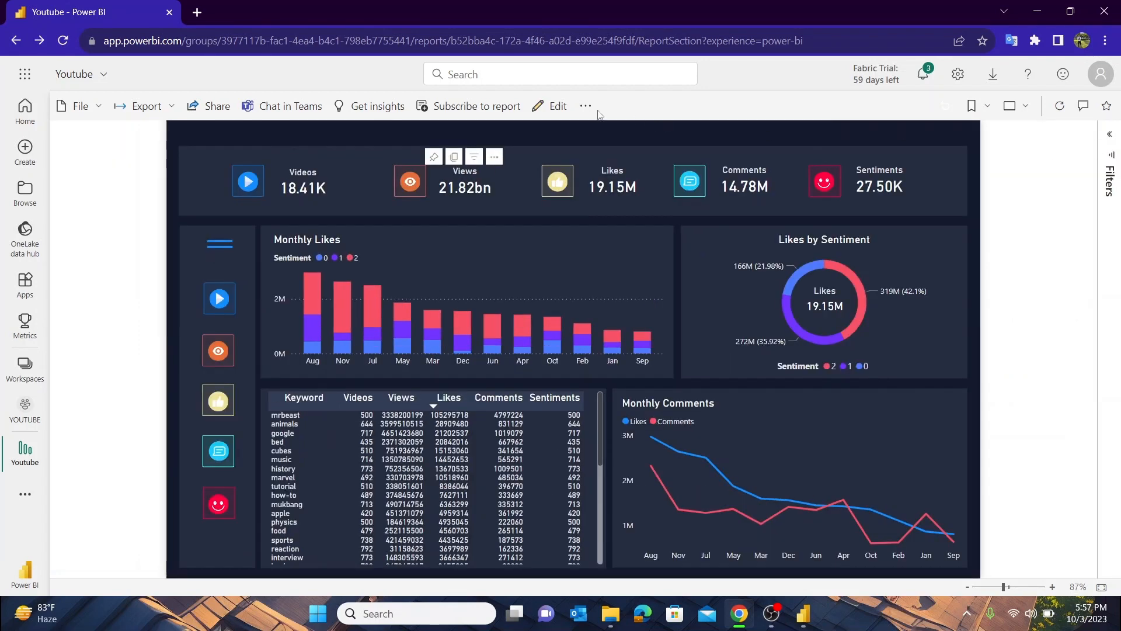
{"action": "left_click", "coordinate": [557, 105]}
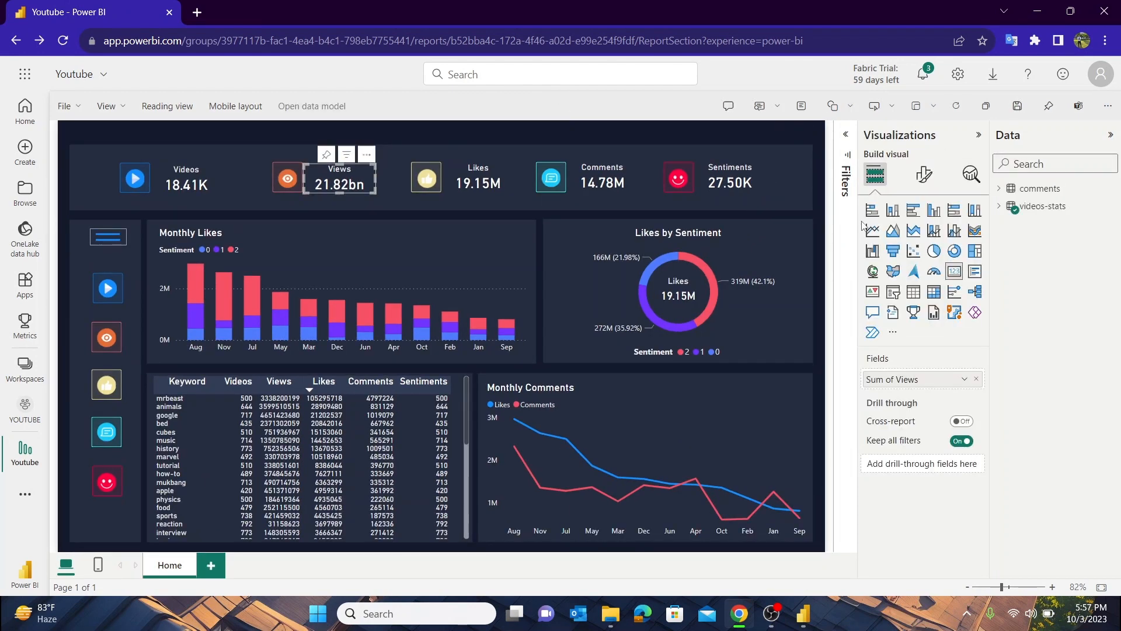
{"action": "left_click", "coordinate": [167, 106]}
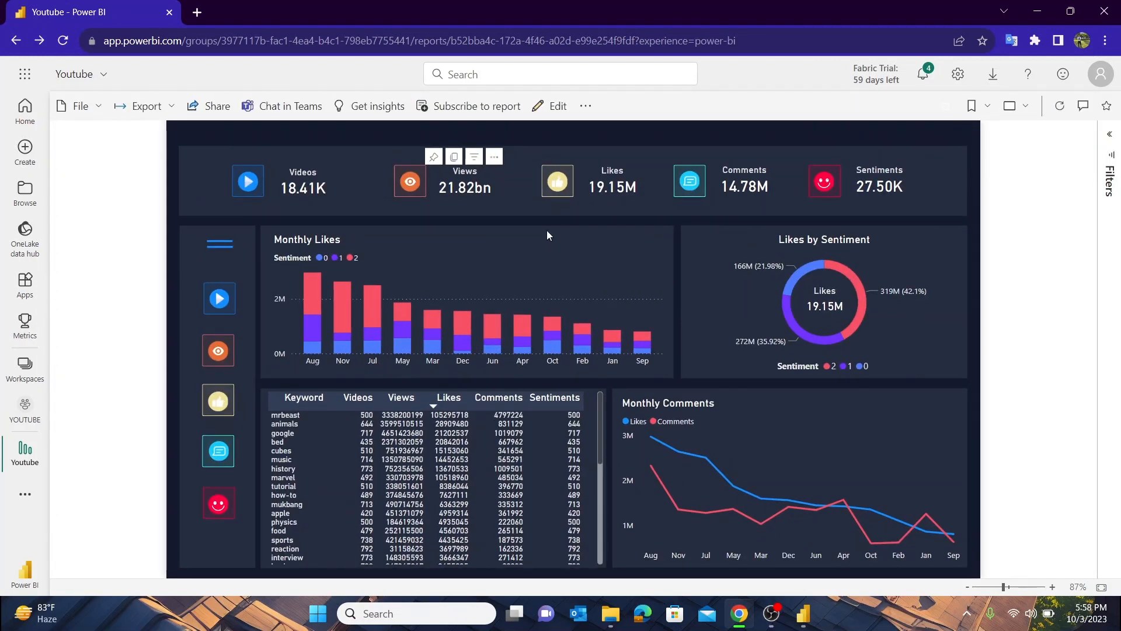
Pin the report page live to a new dashboard named YOUTUBE and open that dashboard
{"action": "left_click", "coordinate": [585, 110]}
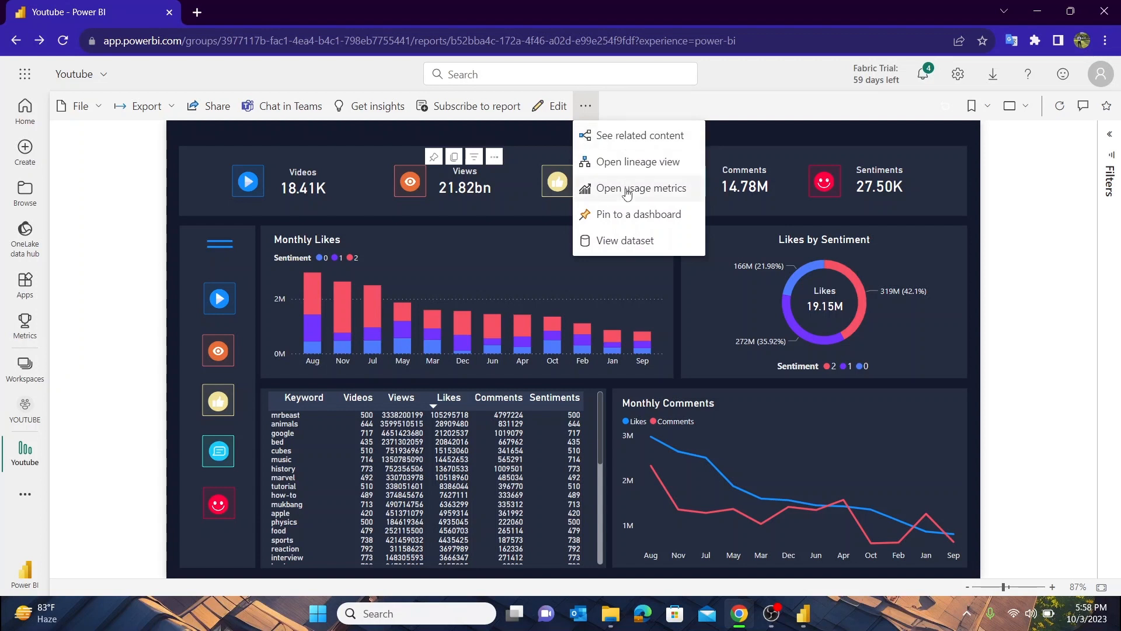
{"action": "left_click", "coordinate": [618, 223]}
{"action": "left_click", "coordinate": [625, 346]}
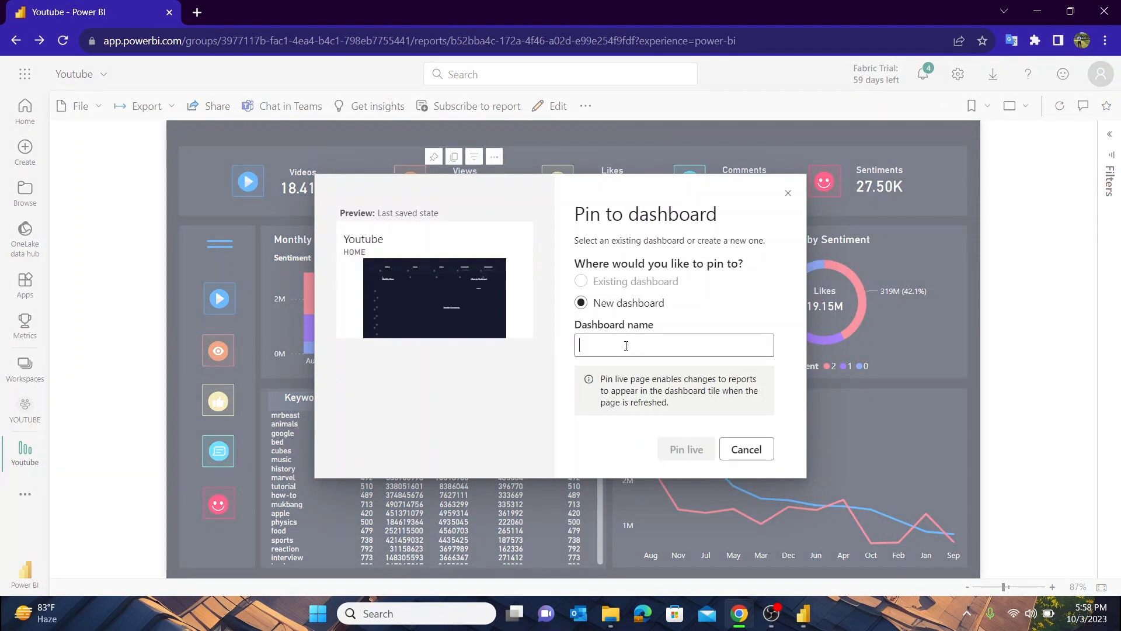
{"action": "type", "text": "YOUTUBE"}
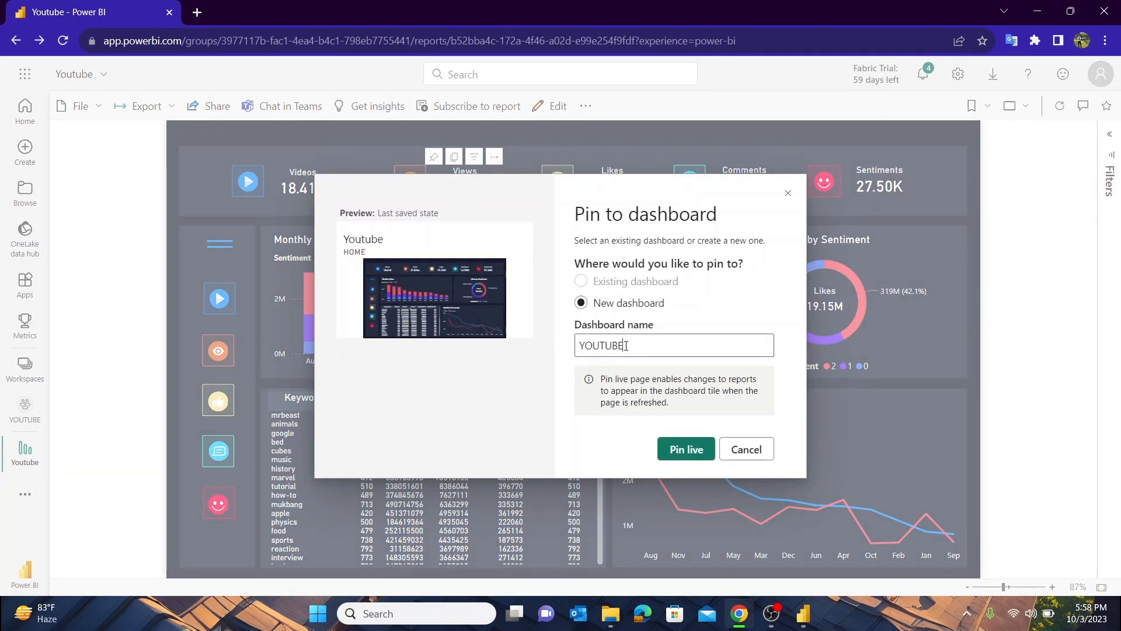
{"action": "left_click", "coordinate": [686, 448]}
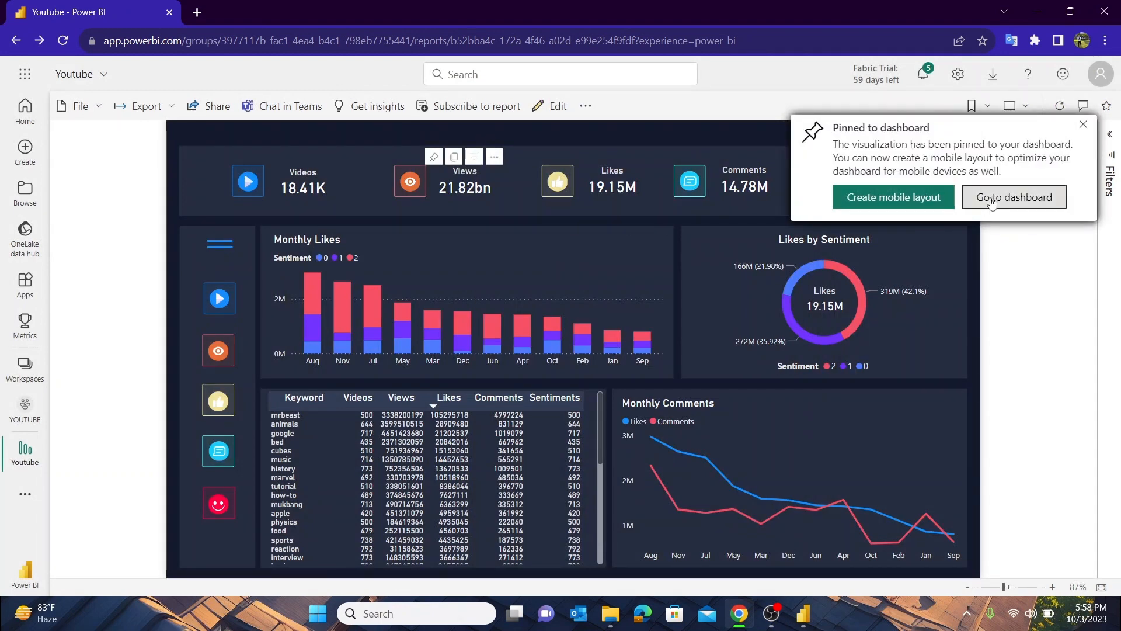
{"action": "left_click", "coordinate": [1019, 197]}
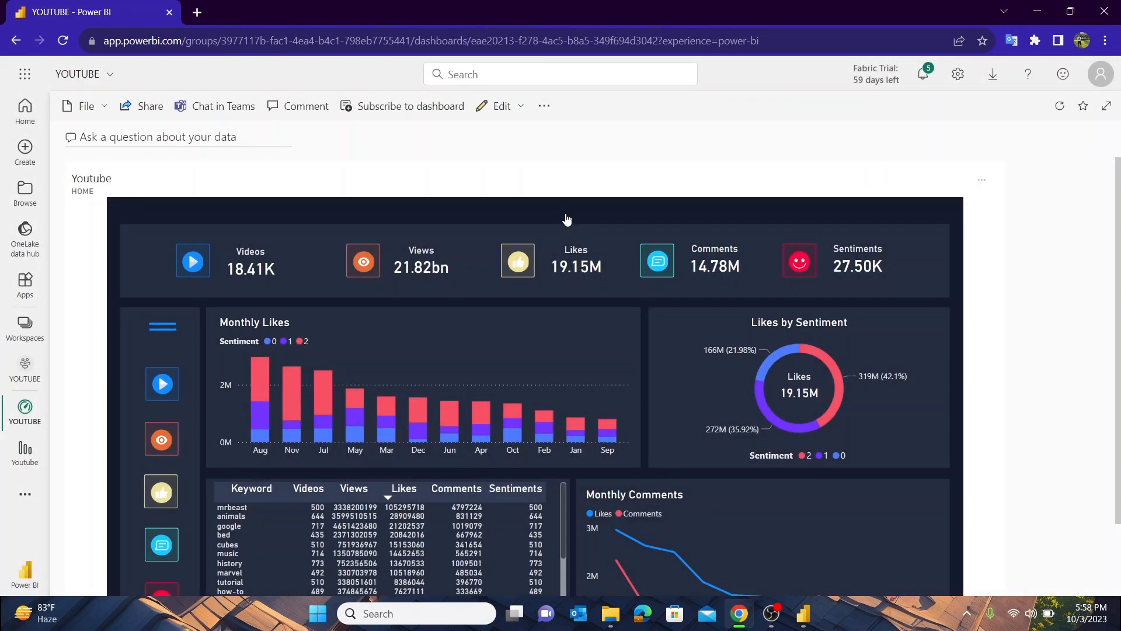
Shrink the pinned Youtube report tile on the dashboard so the whole page fits in view
{"action": "scroll", "coordinate": [566, 219], "scroll_direction": "down", "scroll_amount": 1}
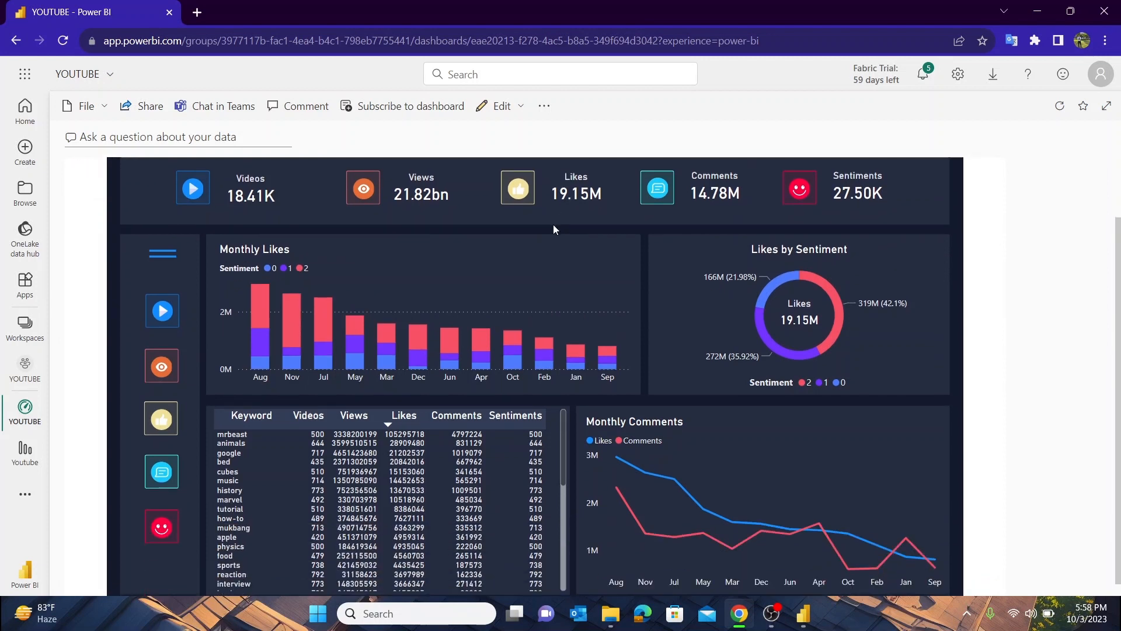
{"action": "scroll", "coordinate": [553, 228], "scroll_direction": "down", "scroll_amount": 1}
{"action": "scroll", "coordinate": [553, 229], "scroll_direction": "up", "scroll_amount": 1}
{"action": "scroll", "coordinate": [553, 229], "scroll_direction": "down", "scroll_amount": 1}
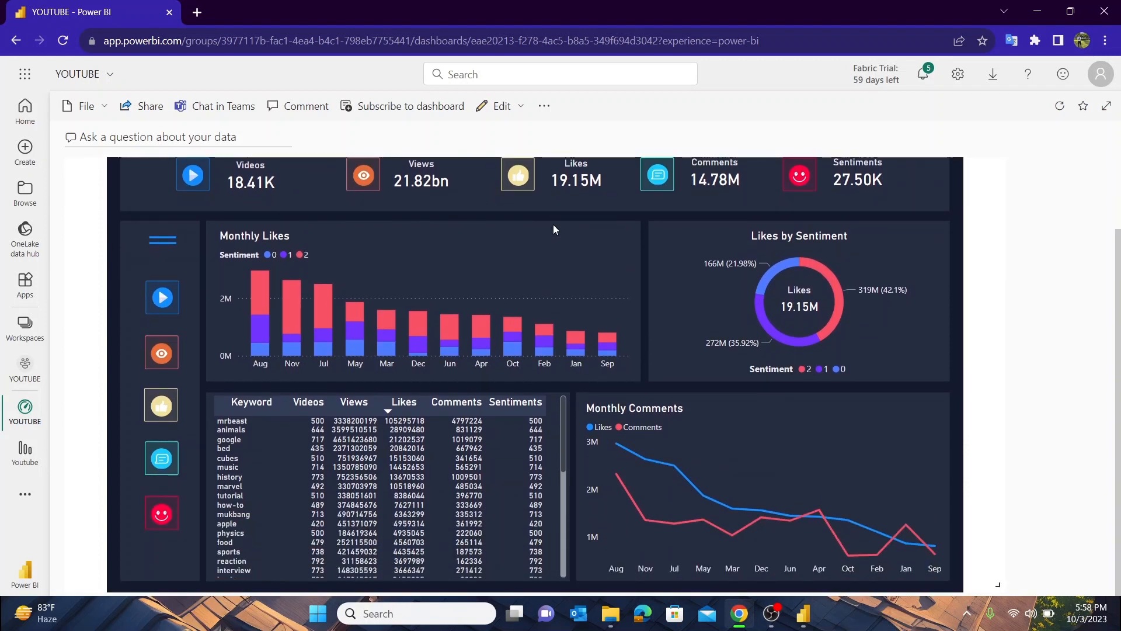
{"action": "scroll", "coordinate": [554, 229], "scroll_direction": "up", "scroll_amount": 1}
{"action": "scroll", "coordinate": [553, 229], "scroll_direction": "down", "scroll_amount": 1}
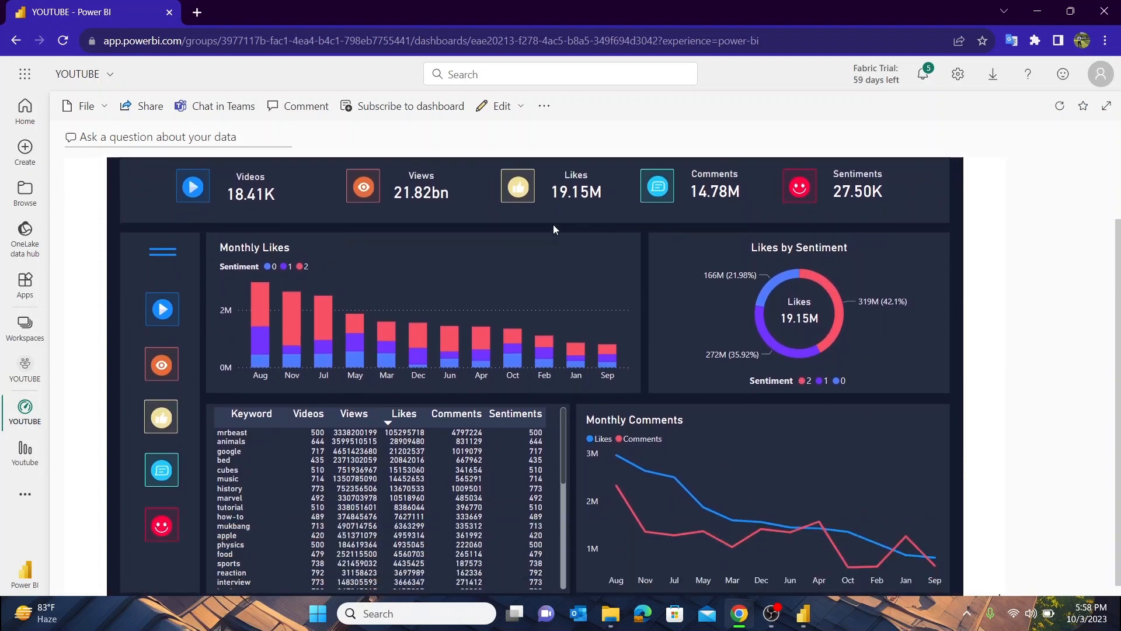
{"action": "scroll", "coordinate": [583, 321], "scroll_direction": "up", "scroll_amount": 1}
{"action": "scroll", "coordinate": [933, 575], "scroll_direction": "down", "scroll_amount": 1}
{"action": "left_click_drag", "start_coordinate": [985, 582], "coordinate": [840, 481]}
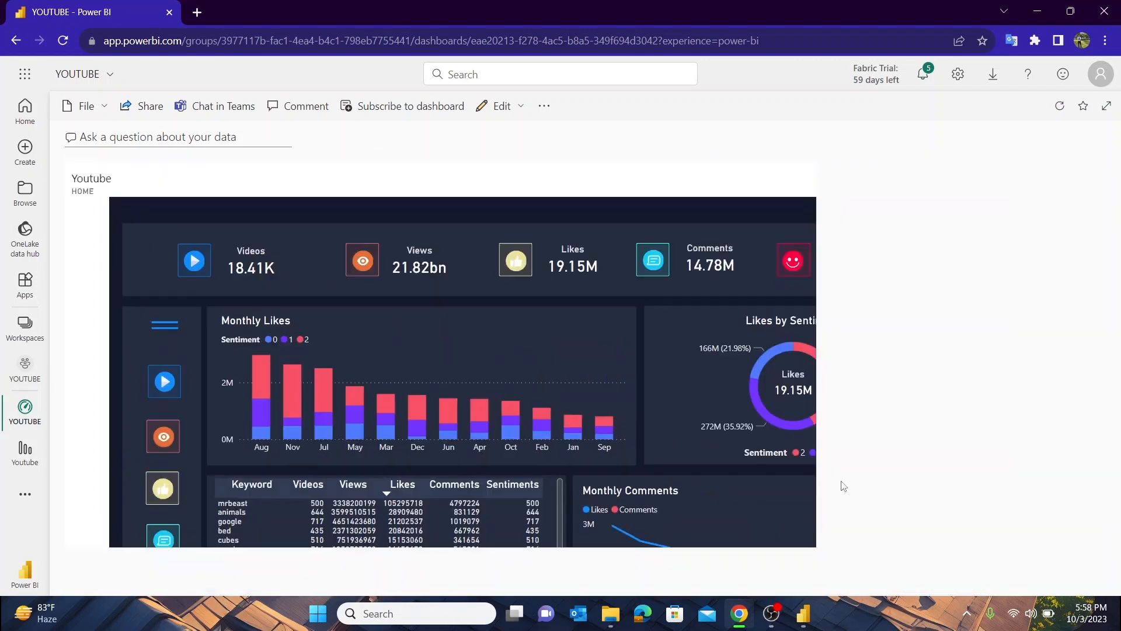
Look at the YOUTUBE dashboard's file and edit options and revisit the Youtube report
{"action": "left_click", "coordinate": [101, 106]}
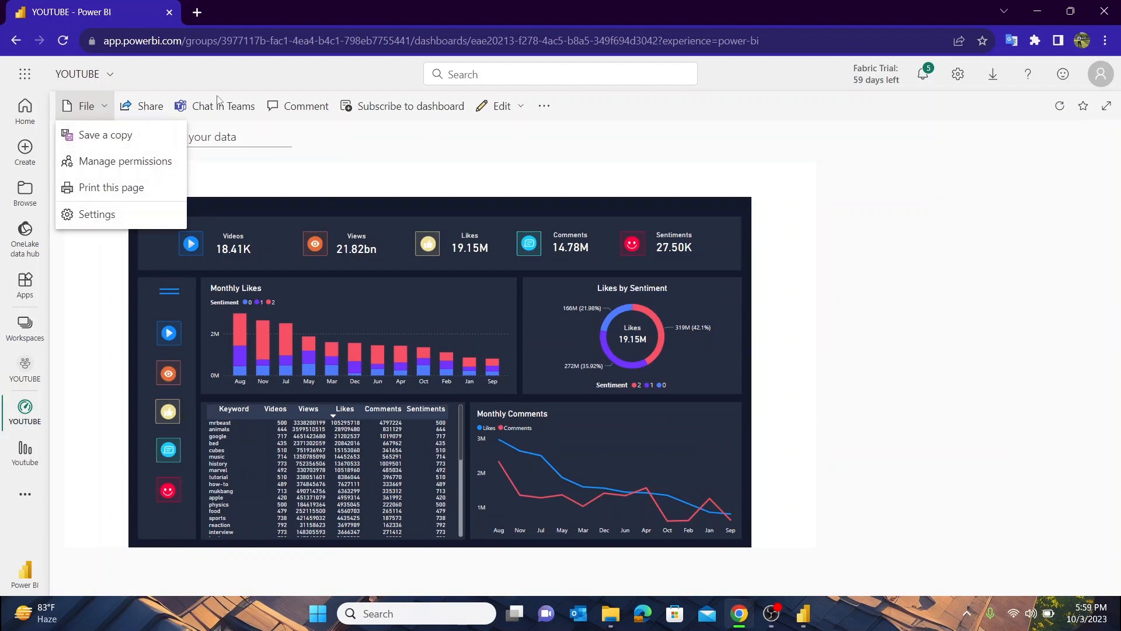
{"action": "left_click", "coordinate": [321, 152]}
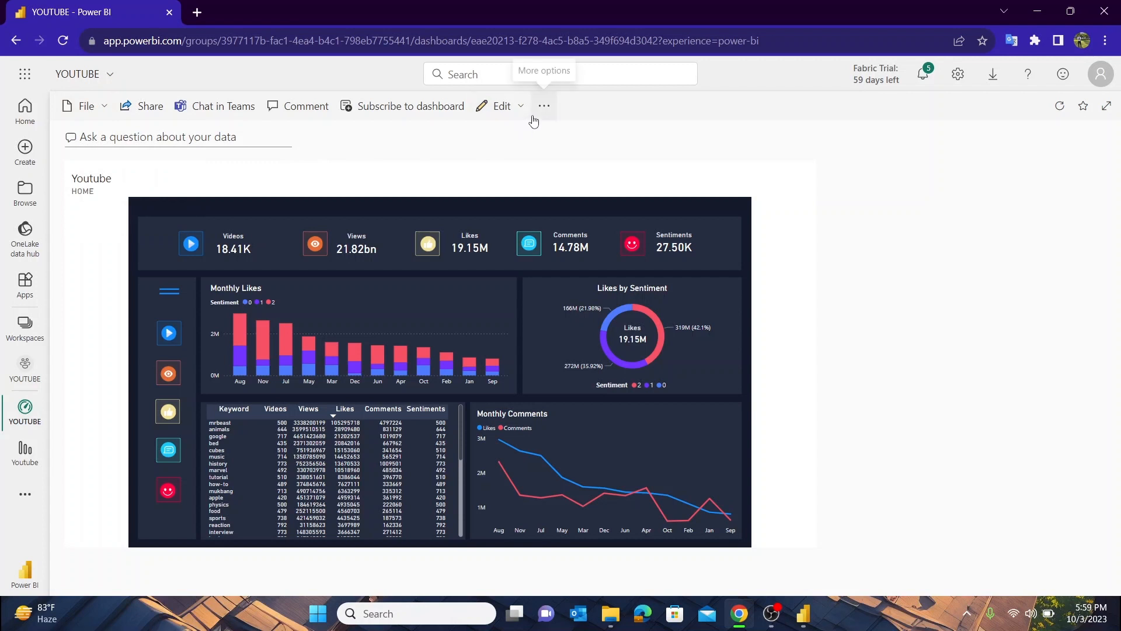
{"action": "left_click", "coordinate": [513, 114]}
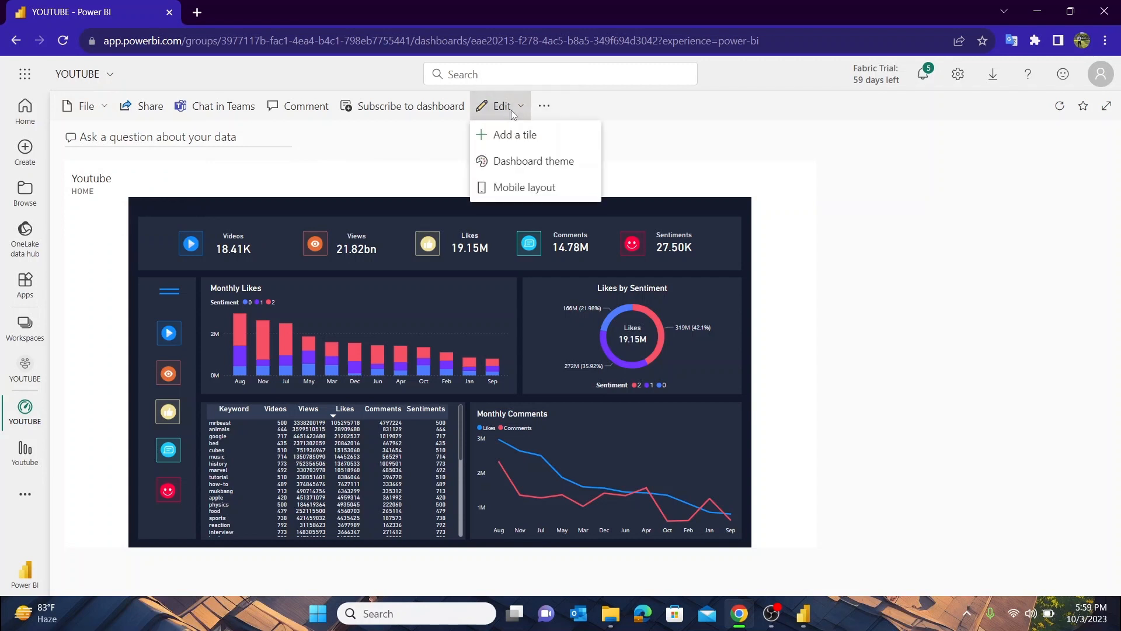
{"action": "left_click", "coordinate": [429, 140]}
{"action": "left_click", "coordinate": [16, 41]}
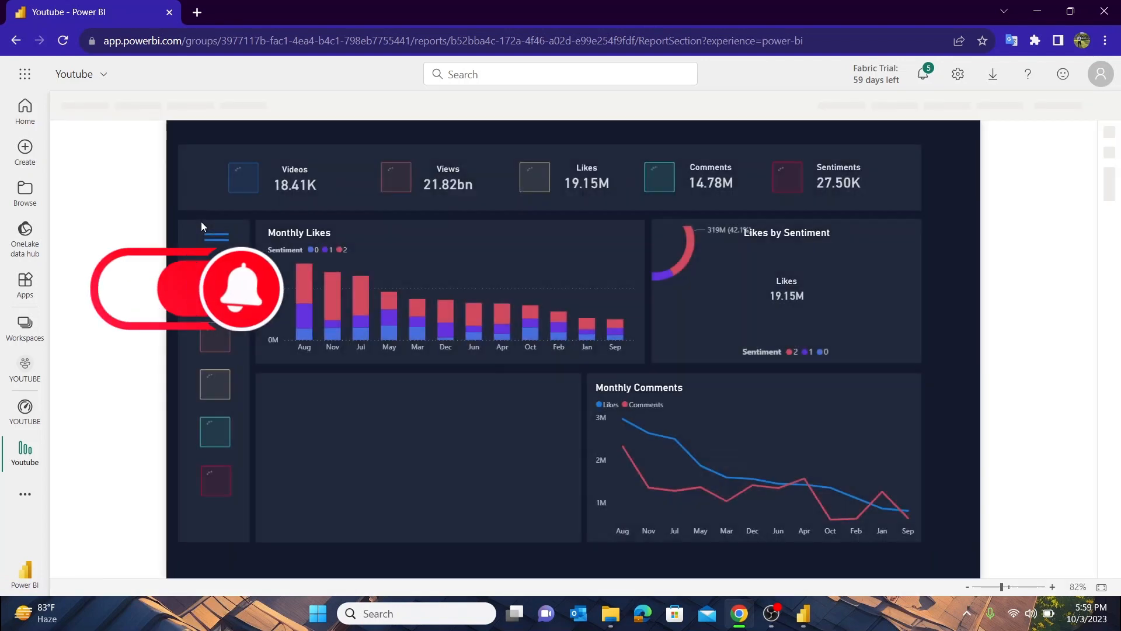
{"action": "left_click", "coordinate": [95, 107]}
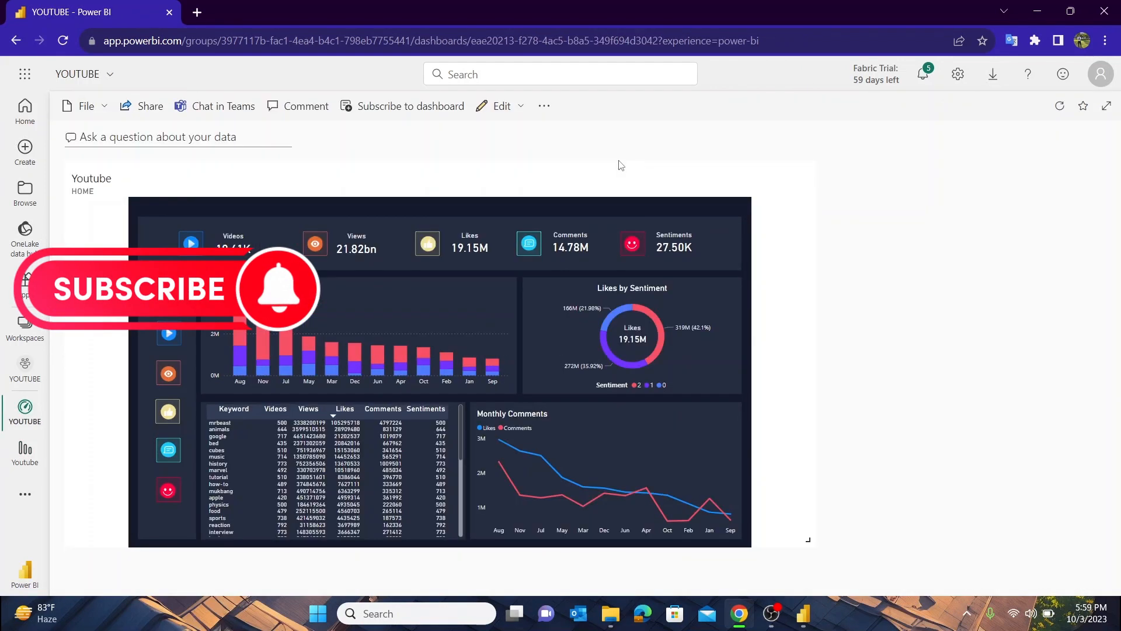
Open the YOUTUBE workspace and generate quick insights for the Youtube report
{"action": "left_click", "coordinate": [25, 327]}
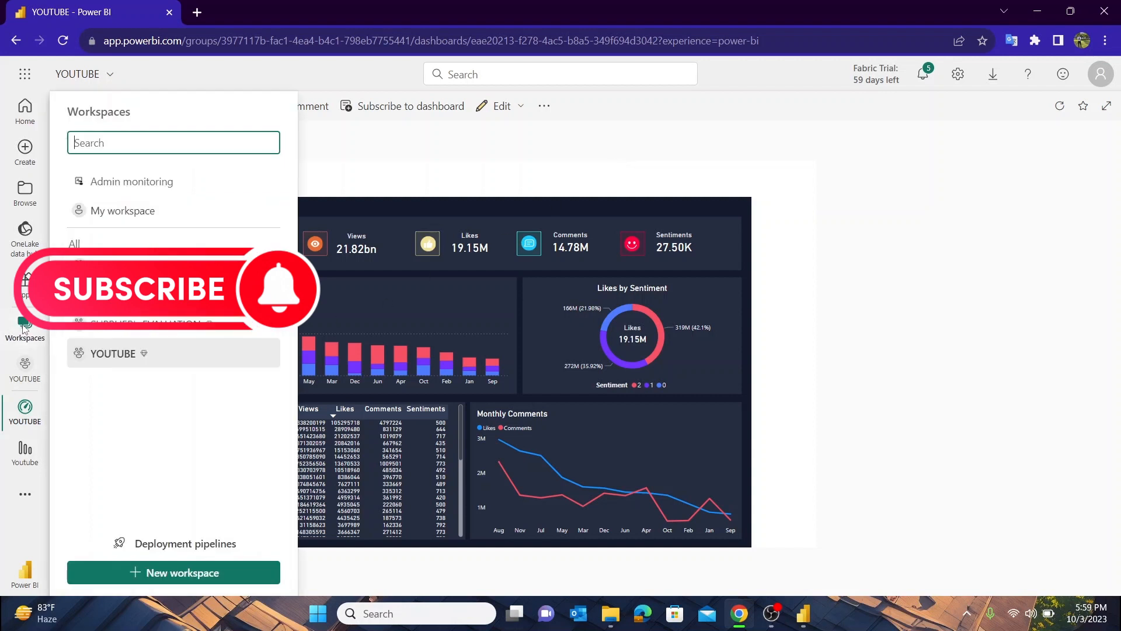
{"action": "left_click", "coordinate": [120, 353]}
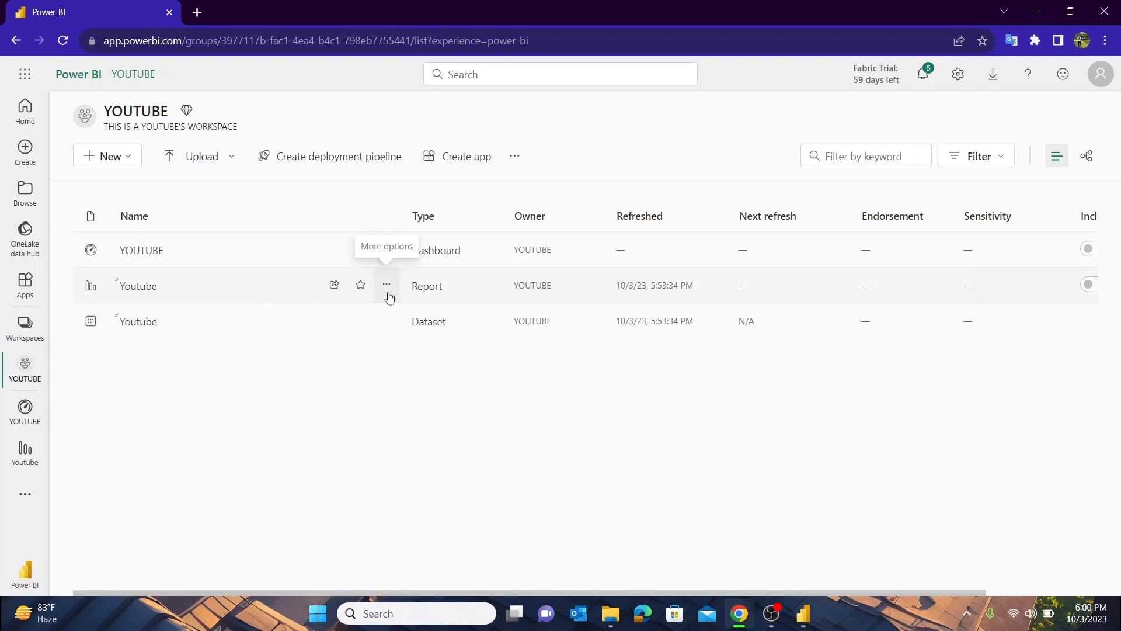
{"action": "left_click", "coordinate": [387, 292]}
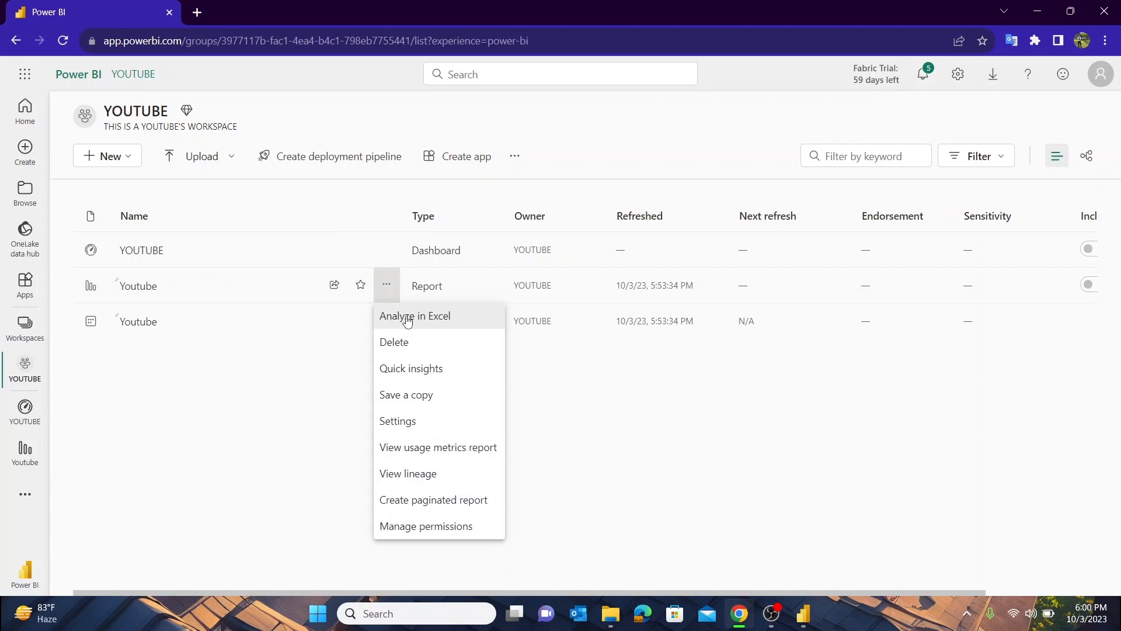
{"action": "left_click", "coordinate": [421, 368]}
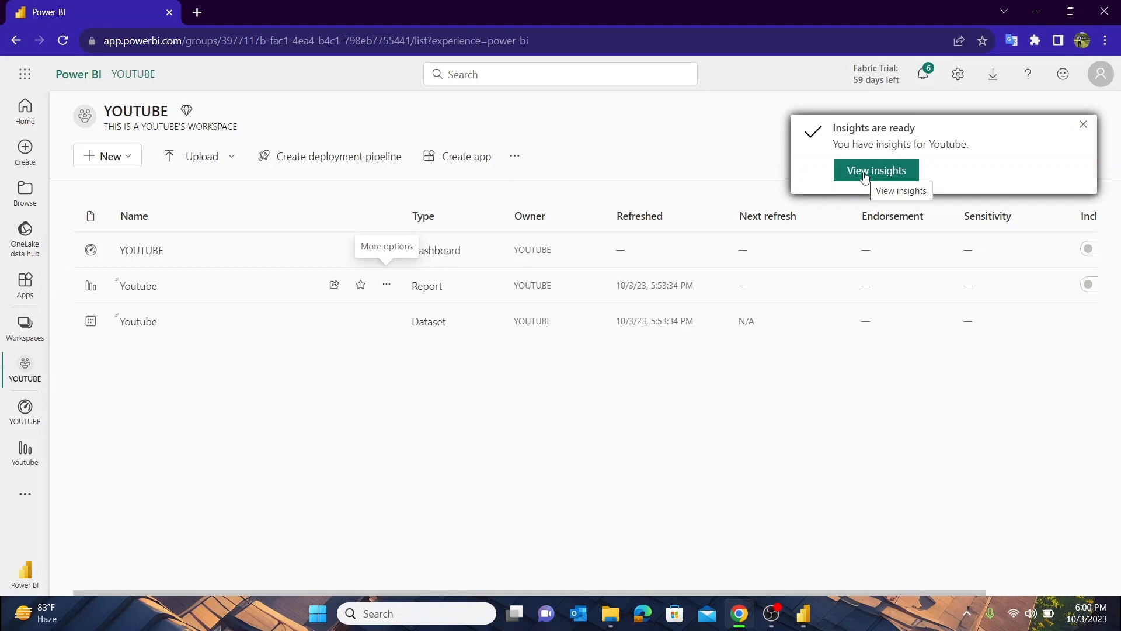
Open the generated quick insights for Youtube and examine the charts and their explanations
{"action": "left_click", "coordinate": [865, 177]}
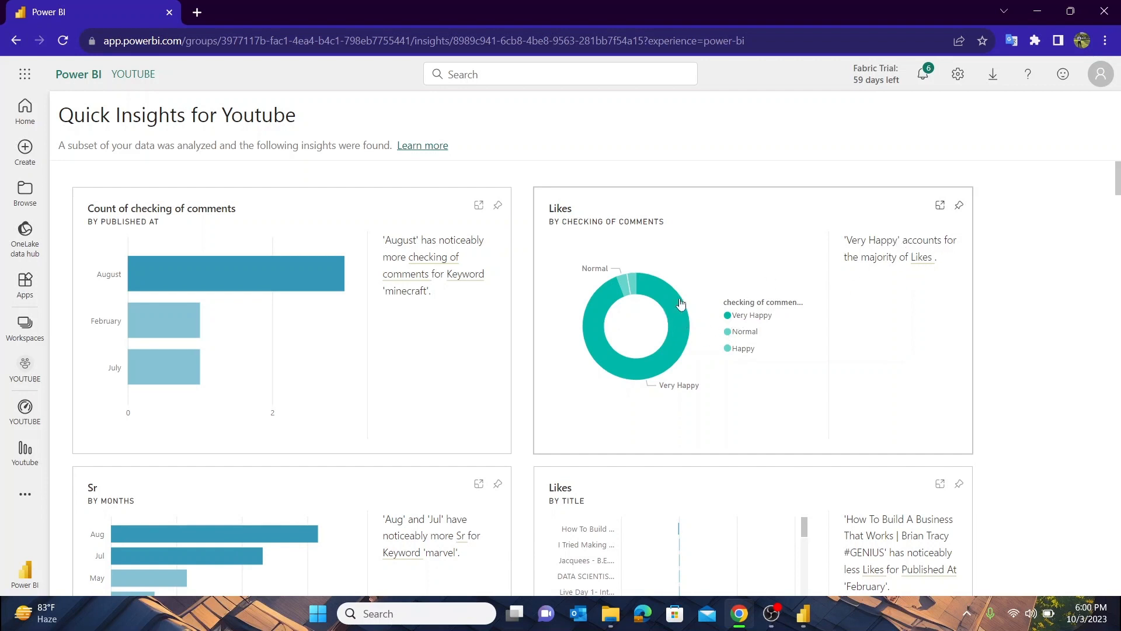
{"action": "mouse_move", "coordinate": [660, 292]}
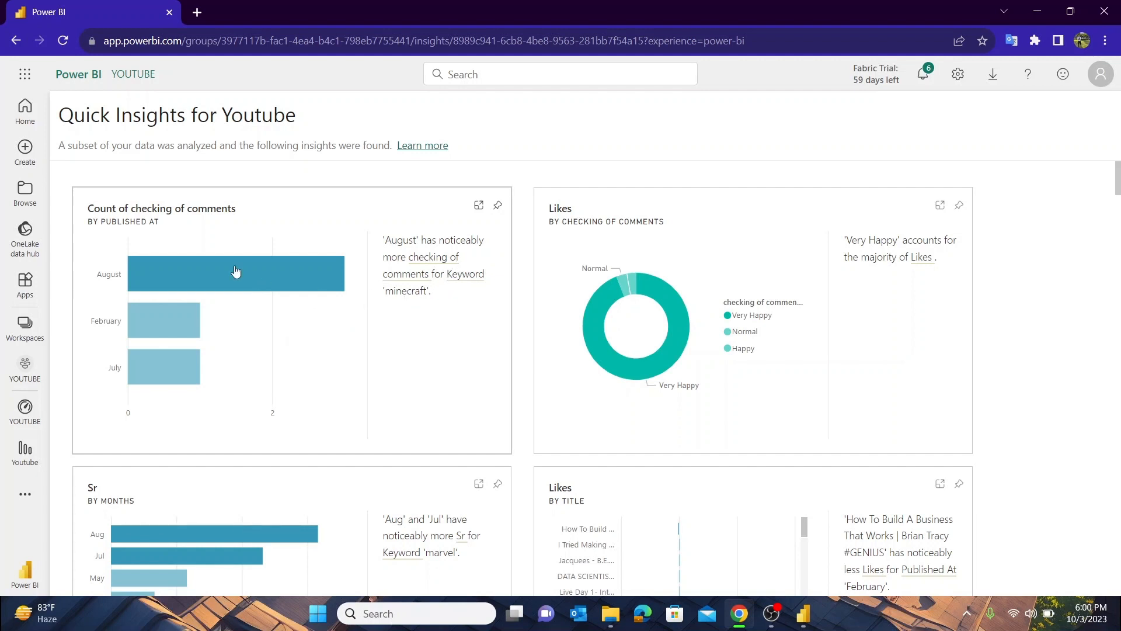
{"action": "mouse_move", "coordinate": [226, 274]}
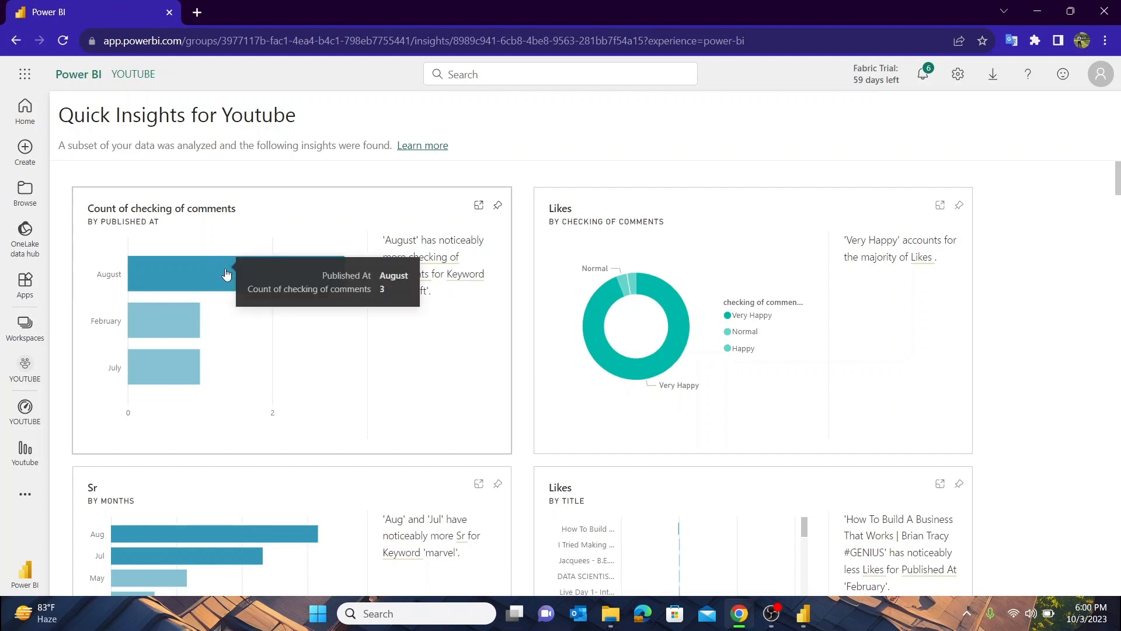
{"action": "scroll", "coordinate": [542, 444], "scroll_direction": "down", "scroll_amount": 10}
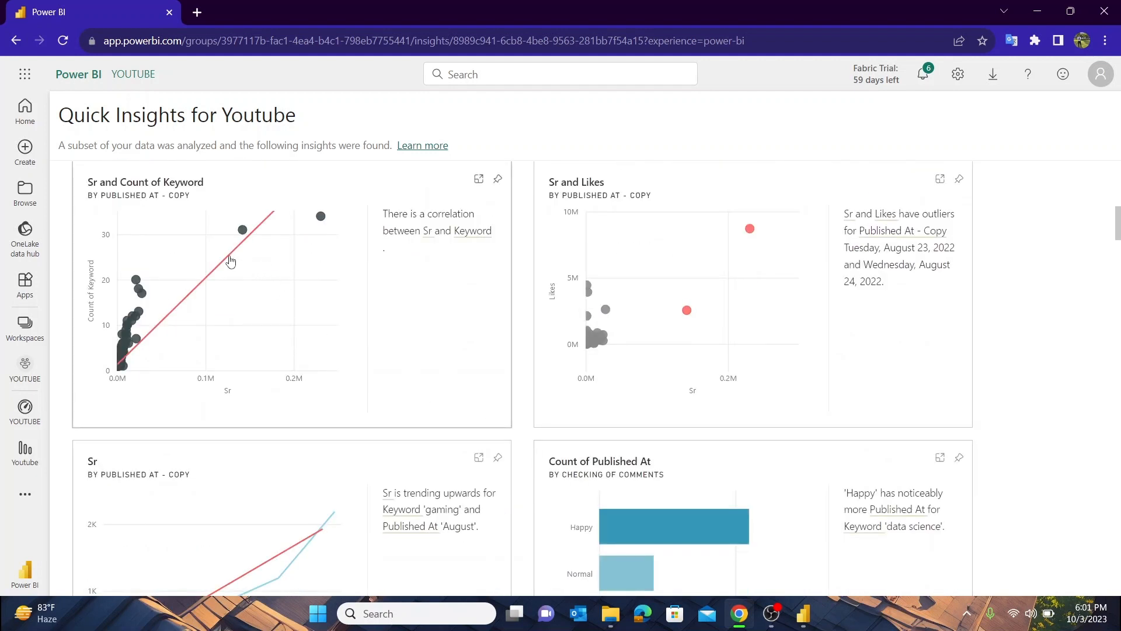
{"action": "scroll", "coordinate": [515, 387], "scroll_direction": "down", "scroll_amount": 5}
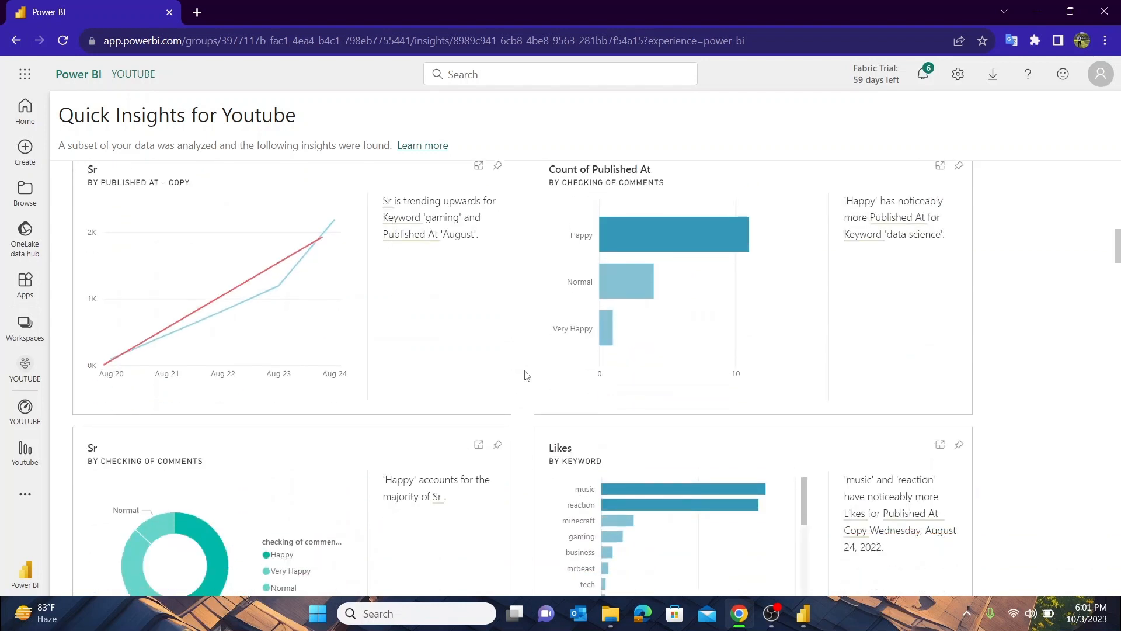
{"action": "scroll", "coordinate": [527, 375], "scroll_direction": "down", "scroll_amount": 10}
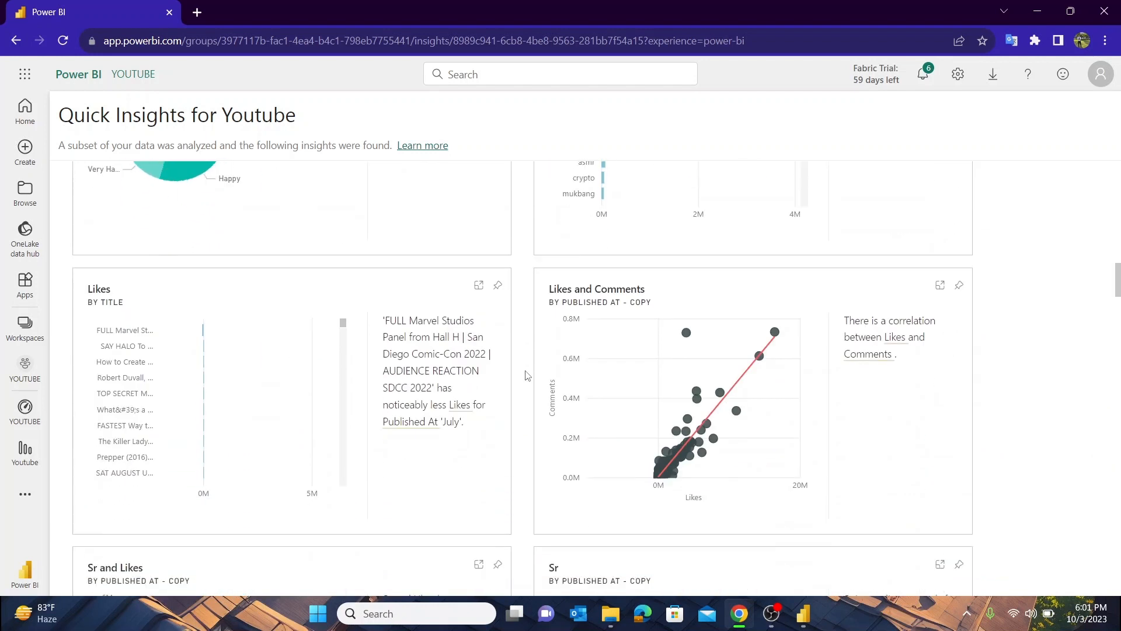
{"action": "scroll", "coordinate": [528, 375], "scroll_direction": "down", "scroll_amount": 15}
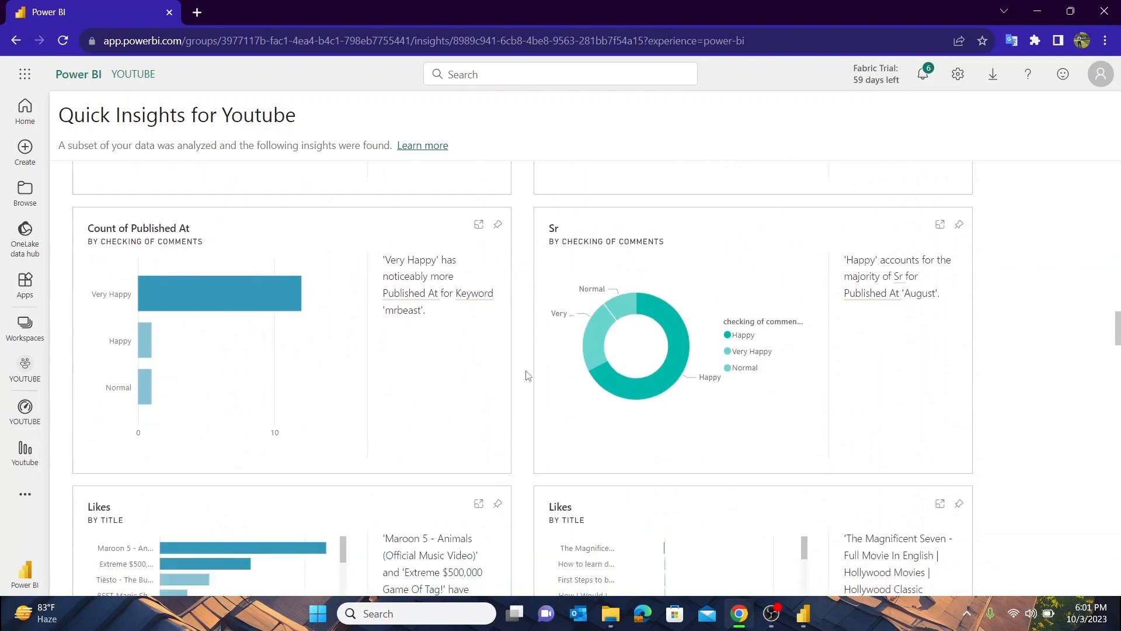
Pin the Likes by checking of comments donut insight to the existing YOUTUBE dashboard and go to that dashboard
{"action": "scroll", "coordinate": [527, 375], "scroll_direction": "down", "scroll_amount": 14}
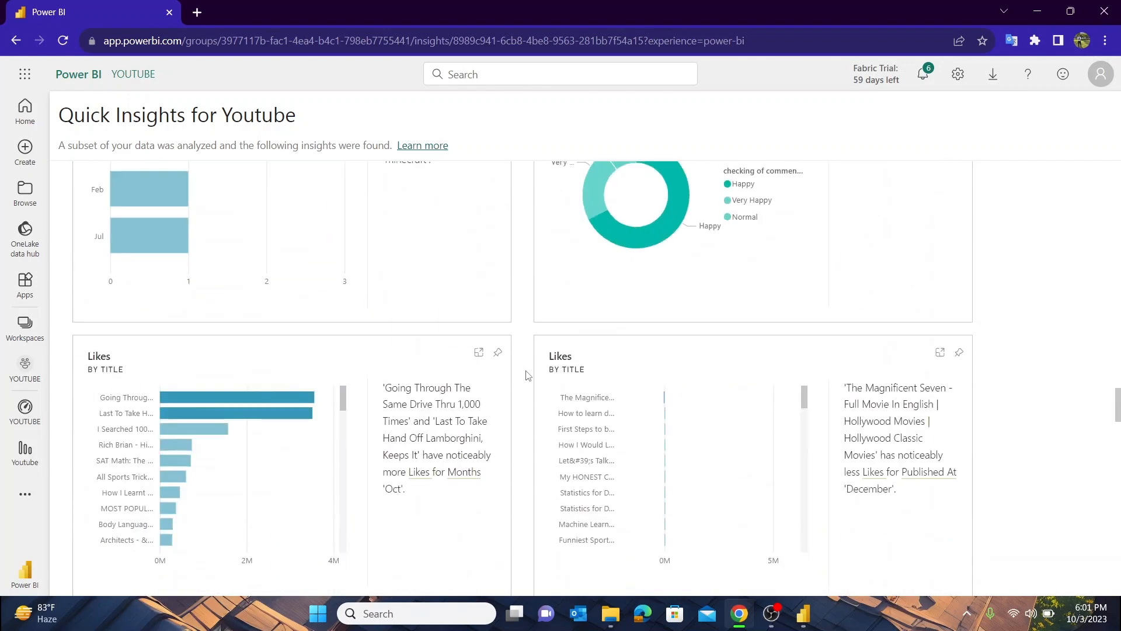
{"action": "scroll", "coordinate": [527, 375], "scroll_direction": "down", "scroll_amount": 7}
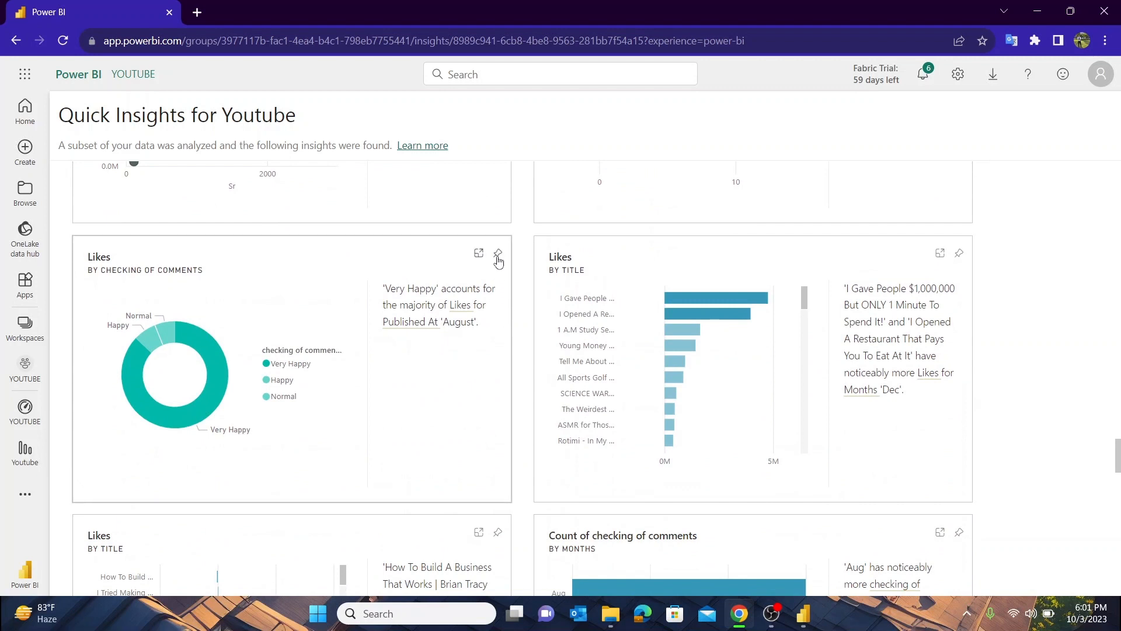
{"action": "left_click", "coordinate": [498, 255]}
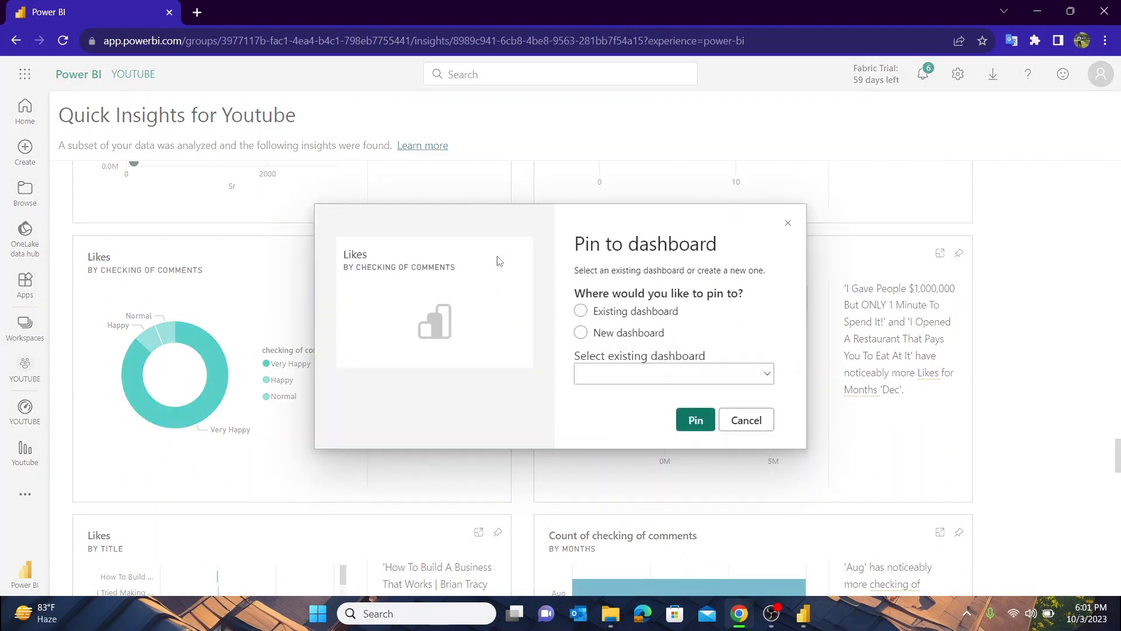
{"action": "left_click", "coordinate": [696, 419]}
{"action": "left_click", "coordinate": [1013, 198]}
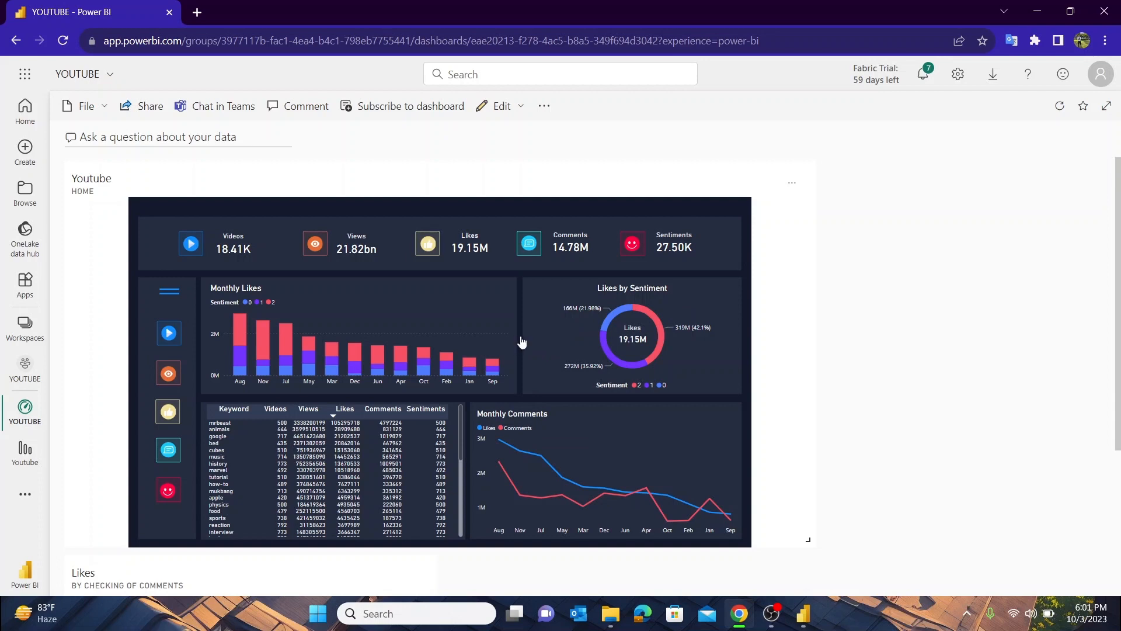
Check the pinned Likes donut tile below the Youtube report tile, and return to the YOUTUBE workspace
{"action": "scroll", "coordinate": [521, 342], "scroll_direction": "down", "scroll_amount": 4}
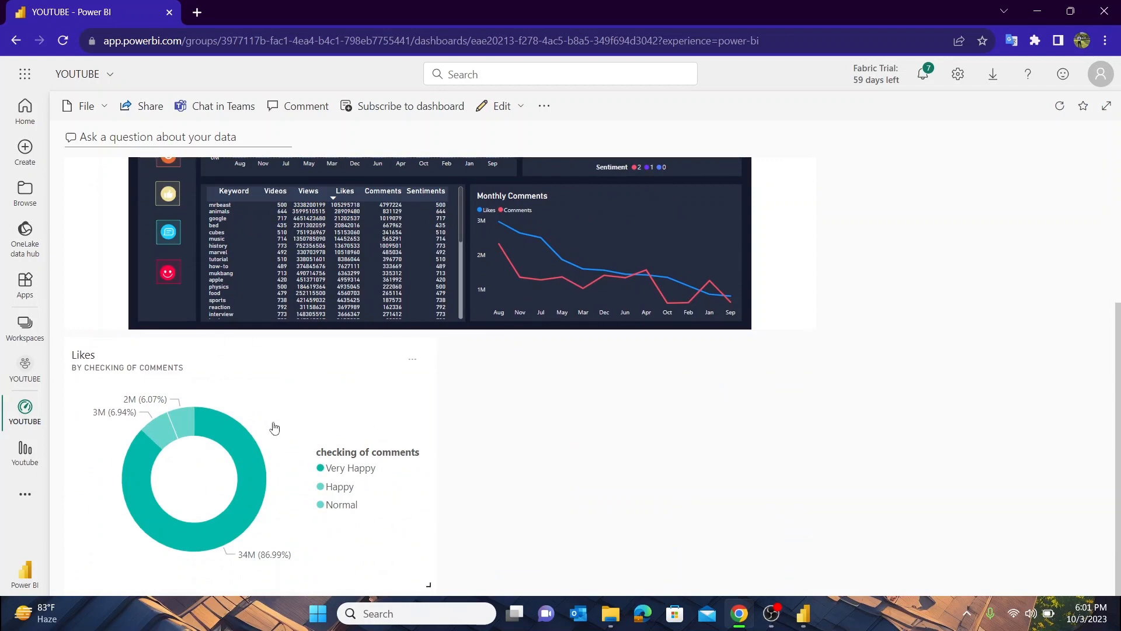
{"action": "scroll", "coordinate": [600, 383], "scroll_direction": "up", "scroll_amount": 4}
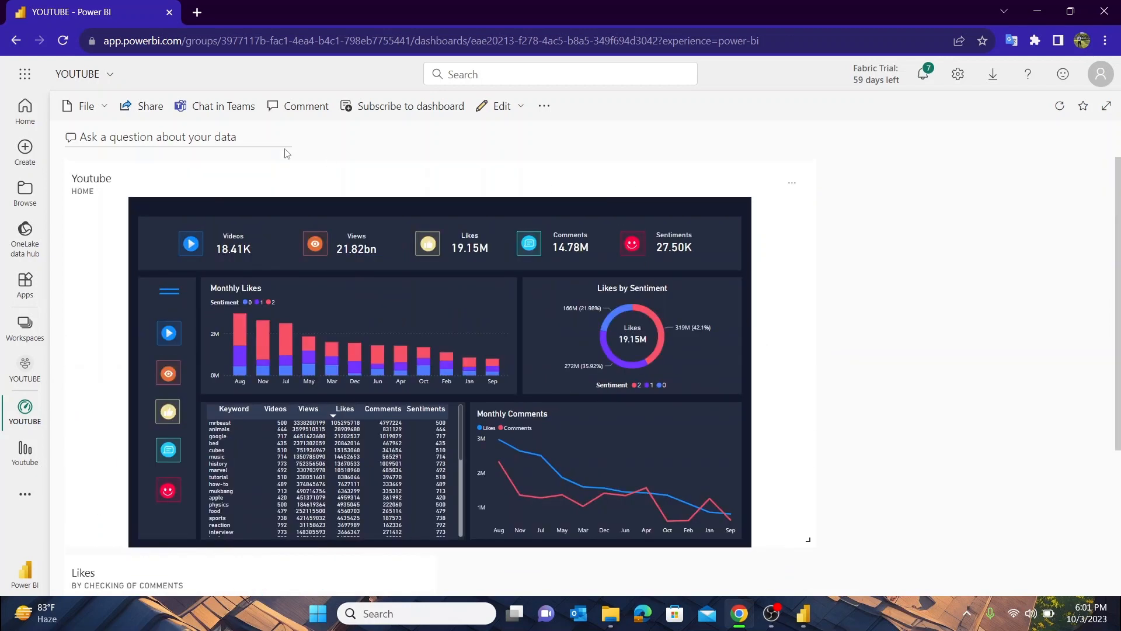
{"action": "left_click", "coordinate": [44, 318]}
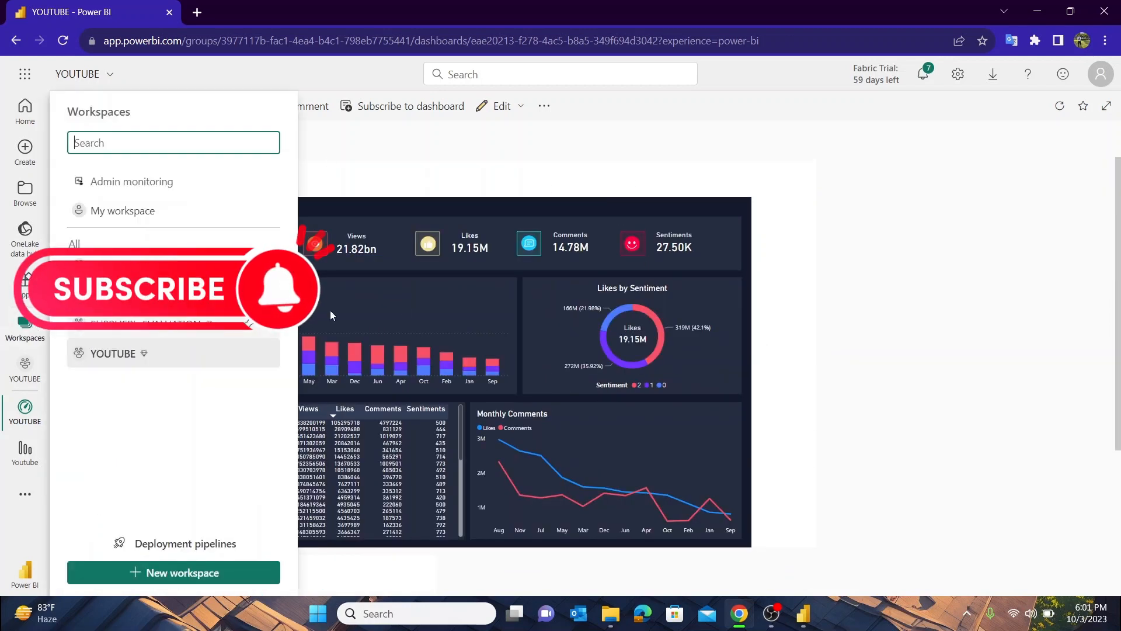
{"action": "left_click", "coordinate": [105, 351]}
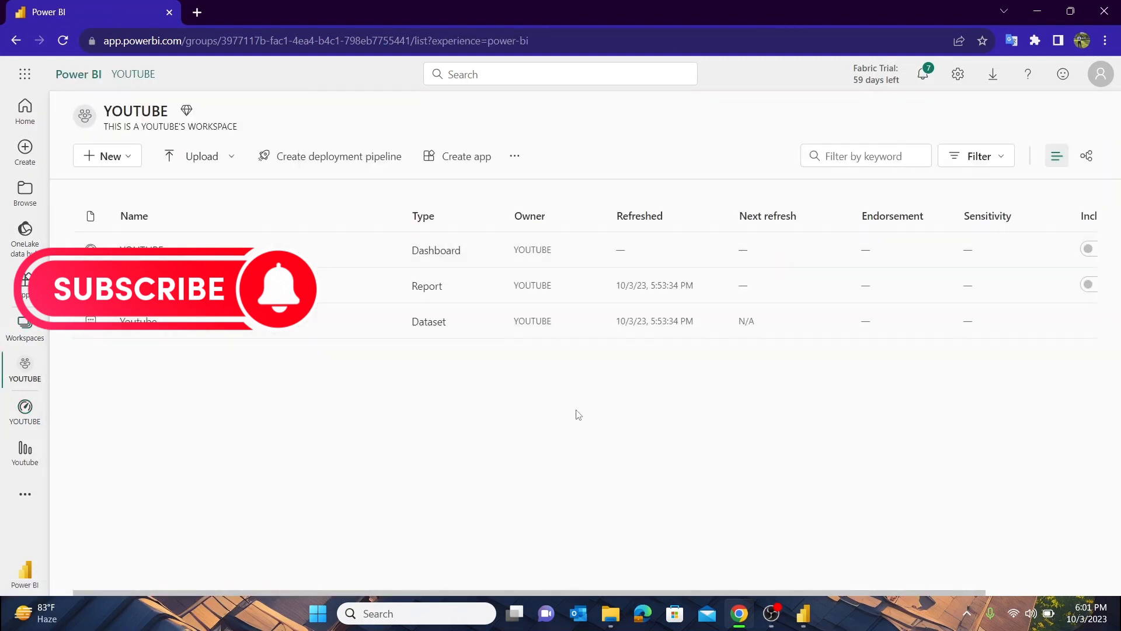